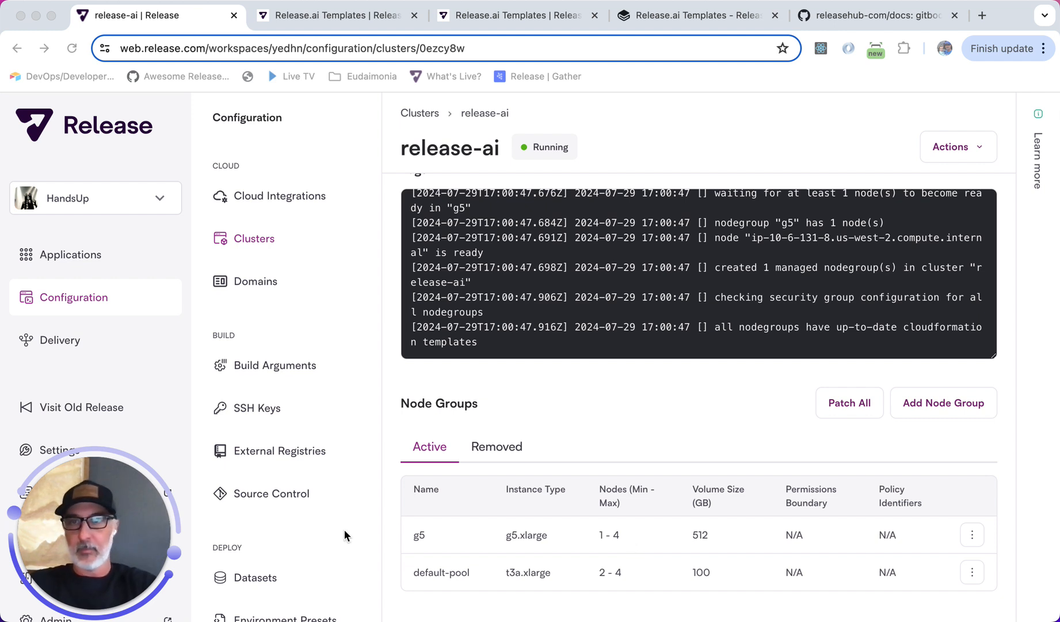
Start a new Server application from a template and pick the genai-chroma-release template.
click(66, 259)
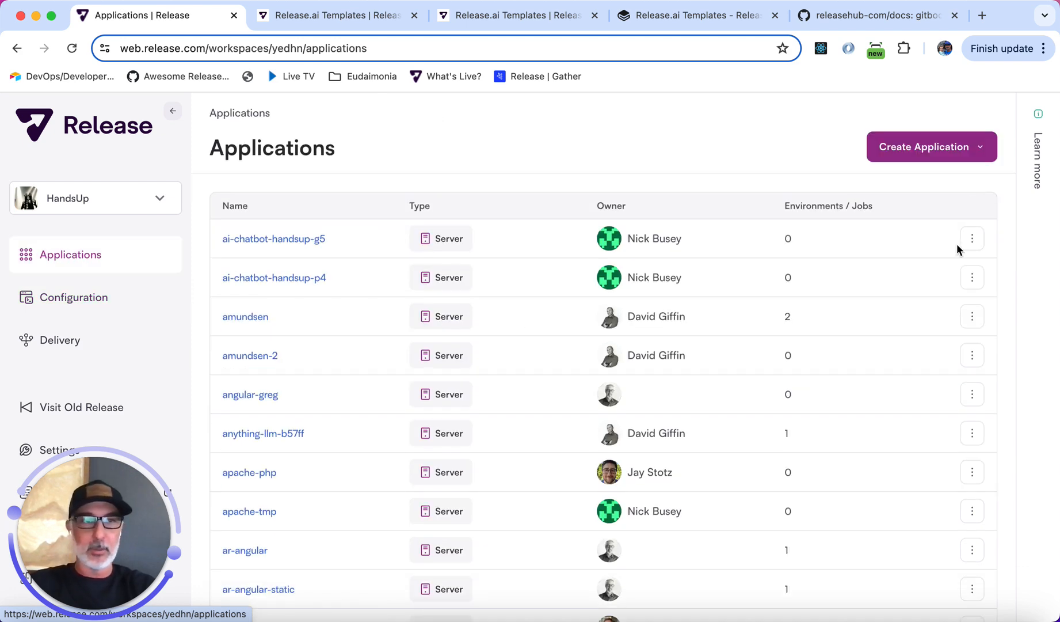
click(955, 150)
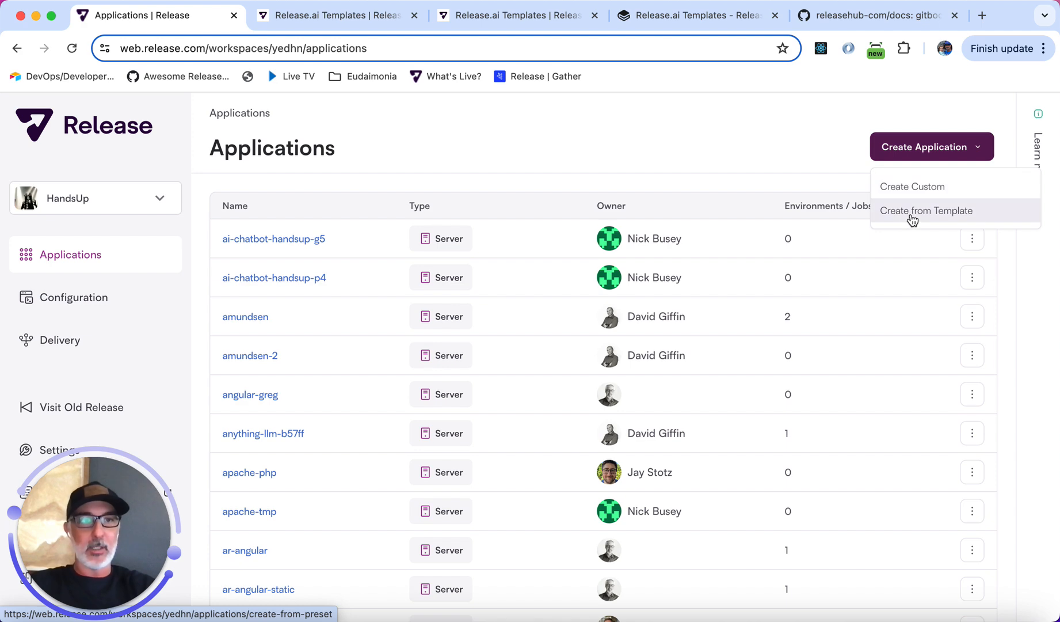
click(913, 213)
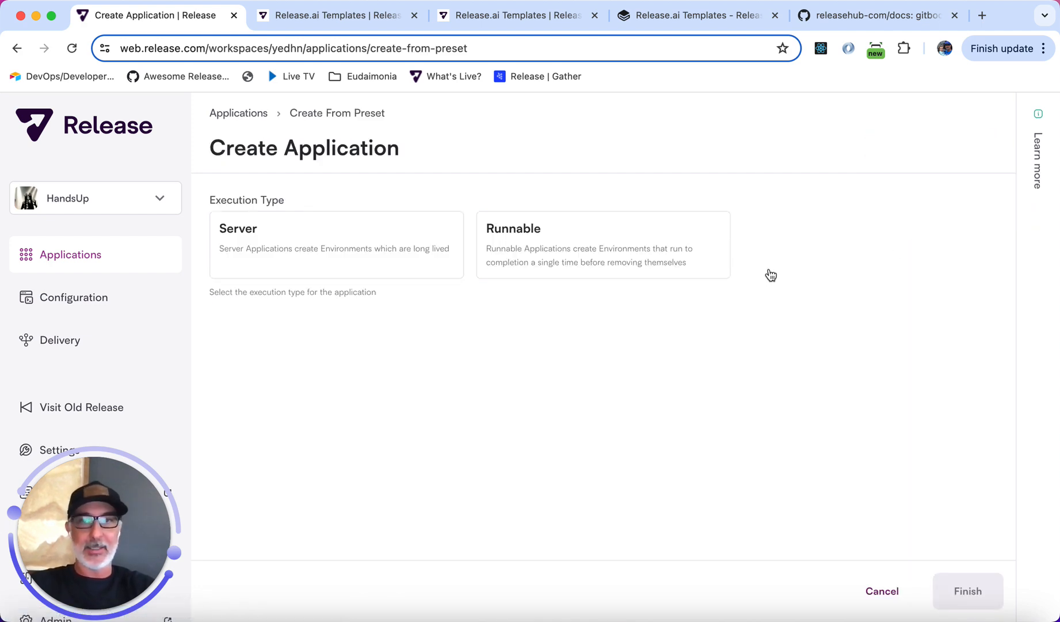
click(354, 262)
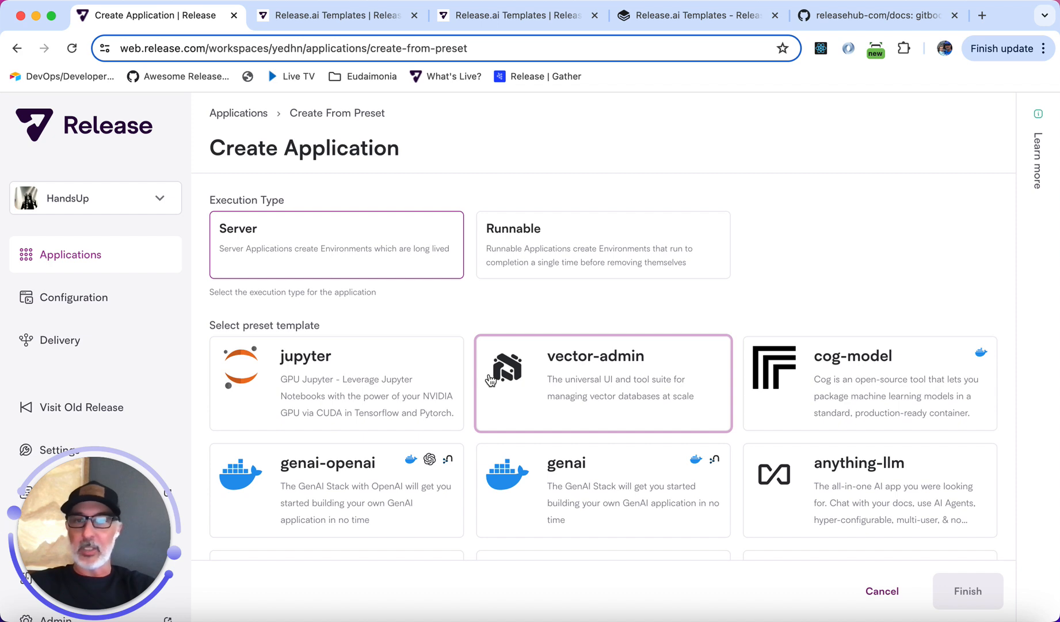
scroll(489, 380, down, 5)
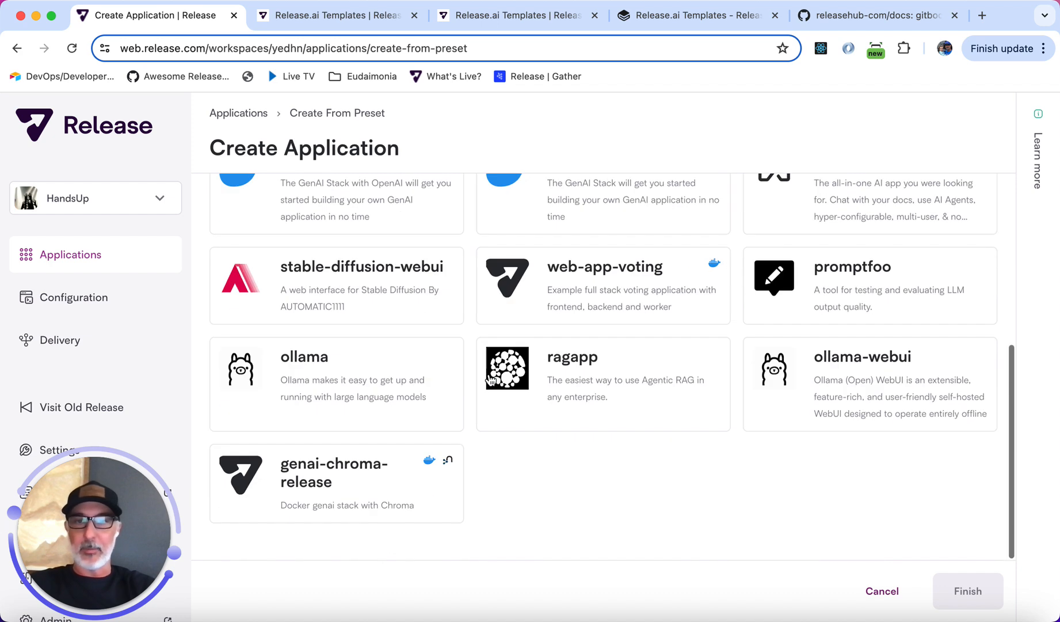
click(316, 476)
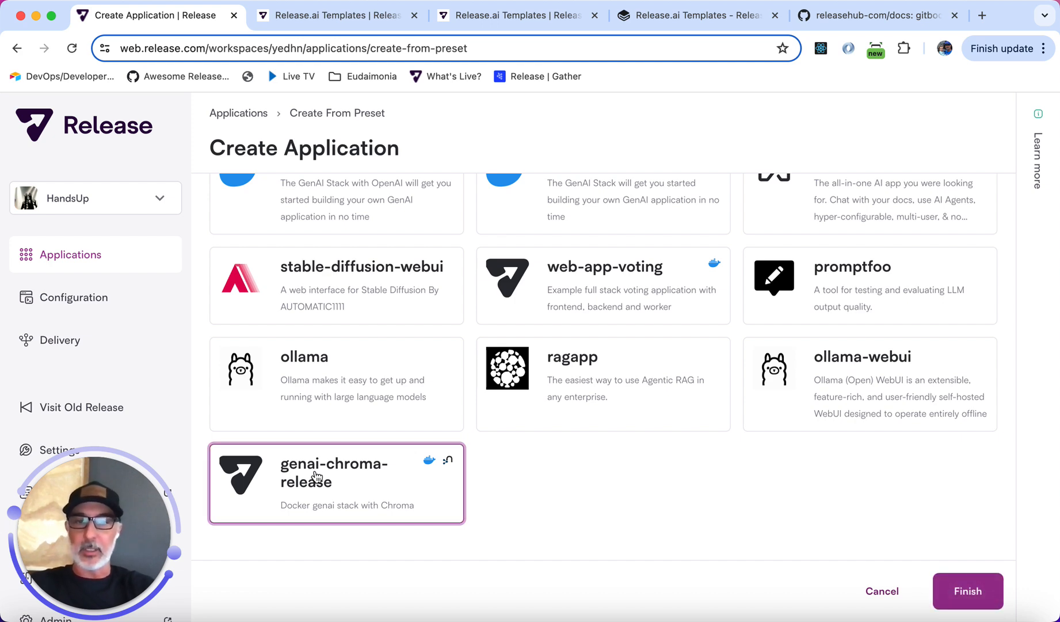
Review the generated application template and finish creating the genai-chroma-release-a909f application.
scroll(634, 493, down, 10)
scroll(635, 491, up, 10)
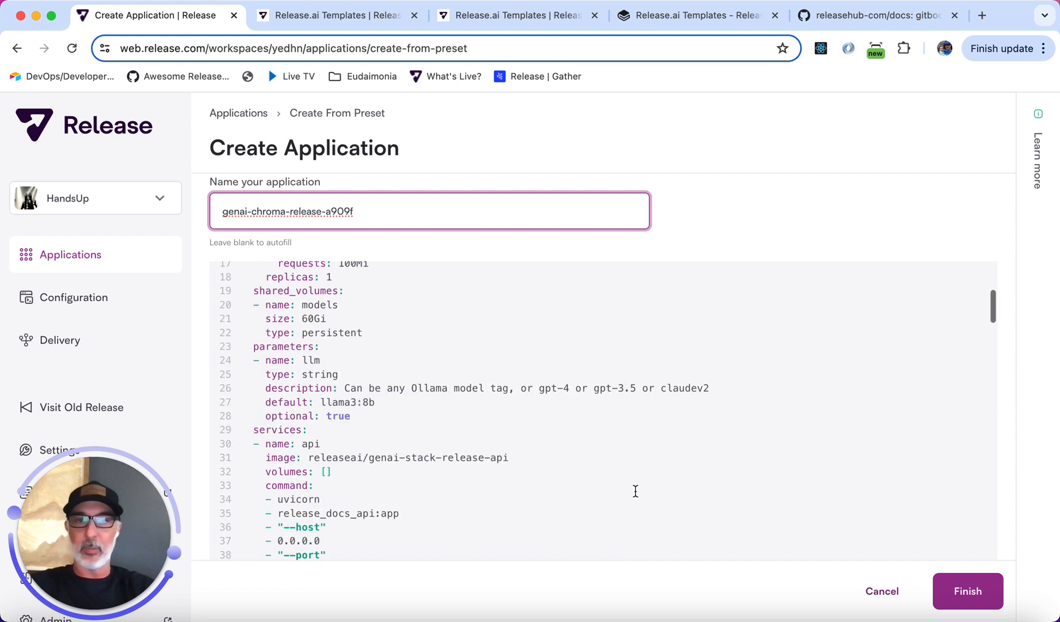
scroll(636, 490, down, 9)
scroll(636, 491, down, 15)
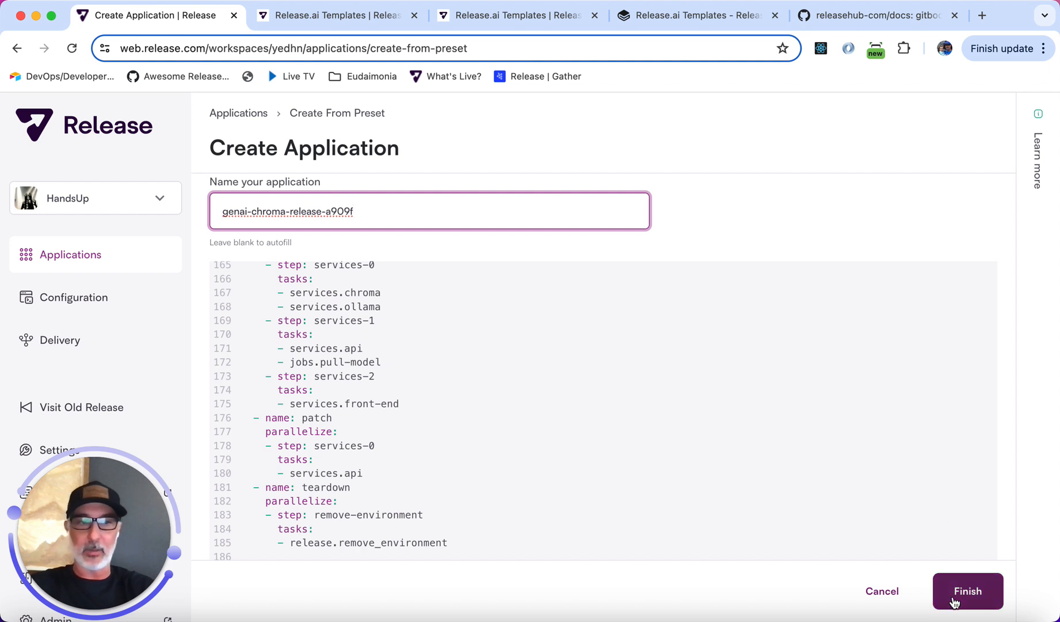
click(980, 594)
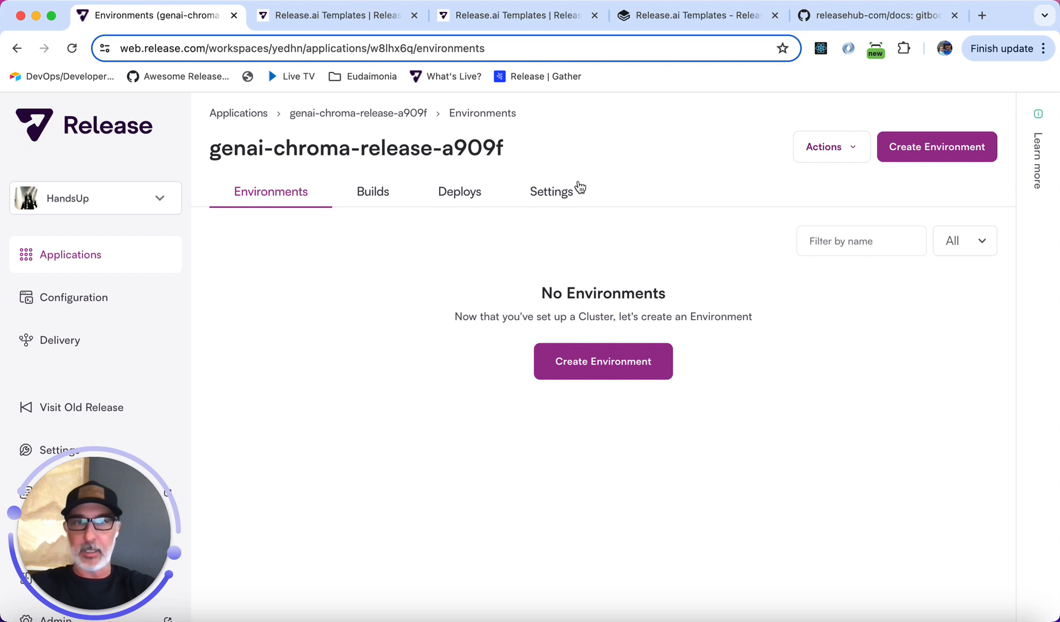
Open the application template and paste a workspaces section after shared_volumes mounting the genai-stack release-docs repo at /workspace.
click(557, 192)
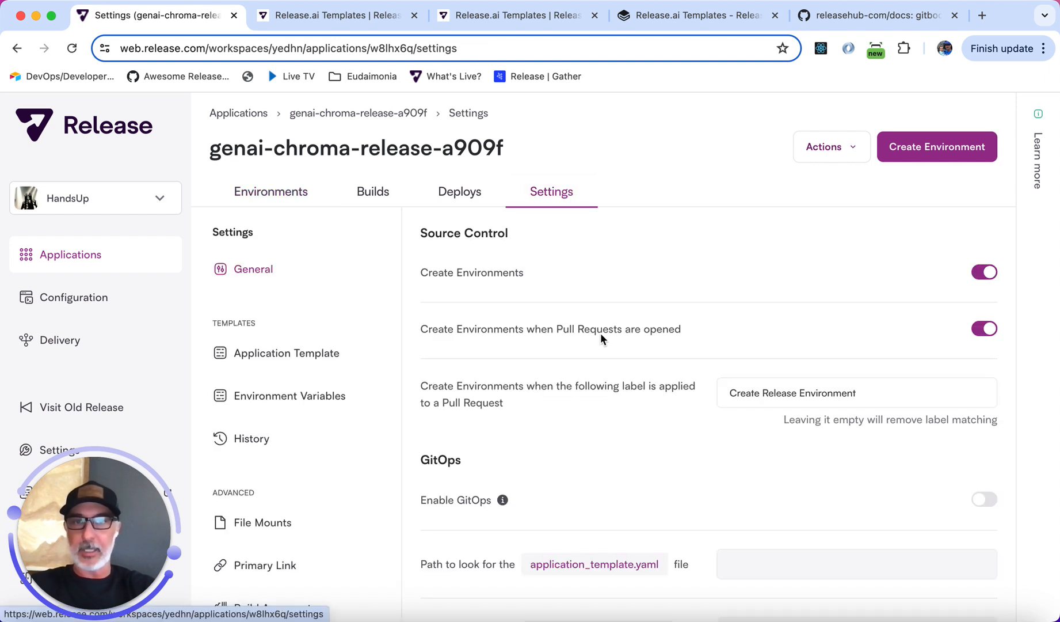
click(295, 352)
scroll(684, 461, down, 5)
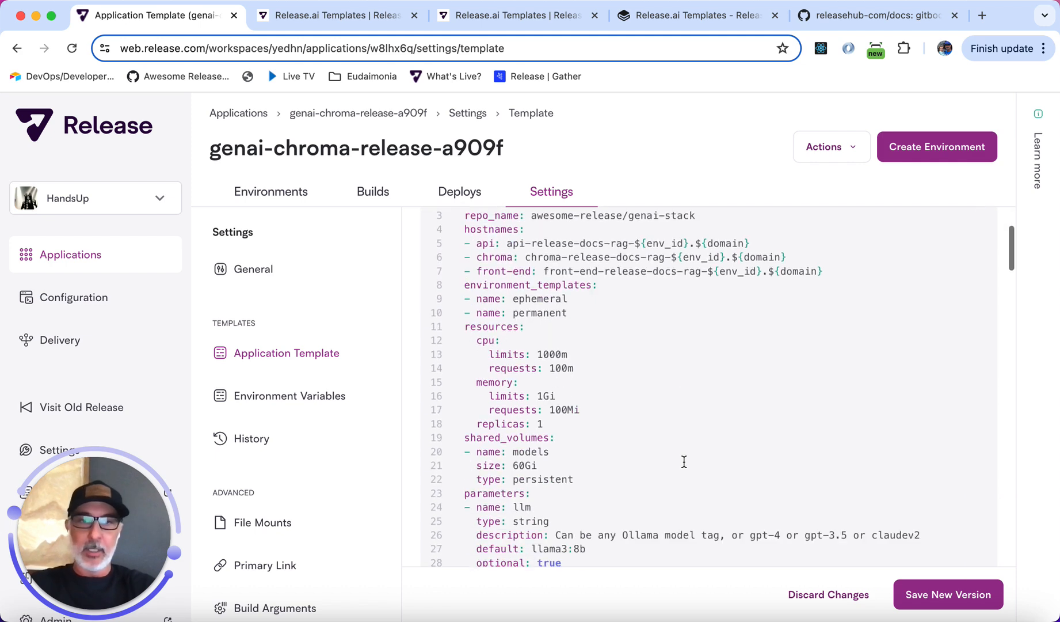
scroll(684, 462, down, 5)
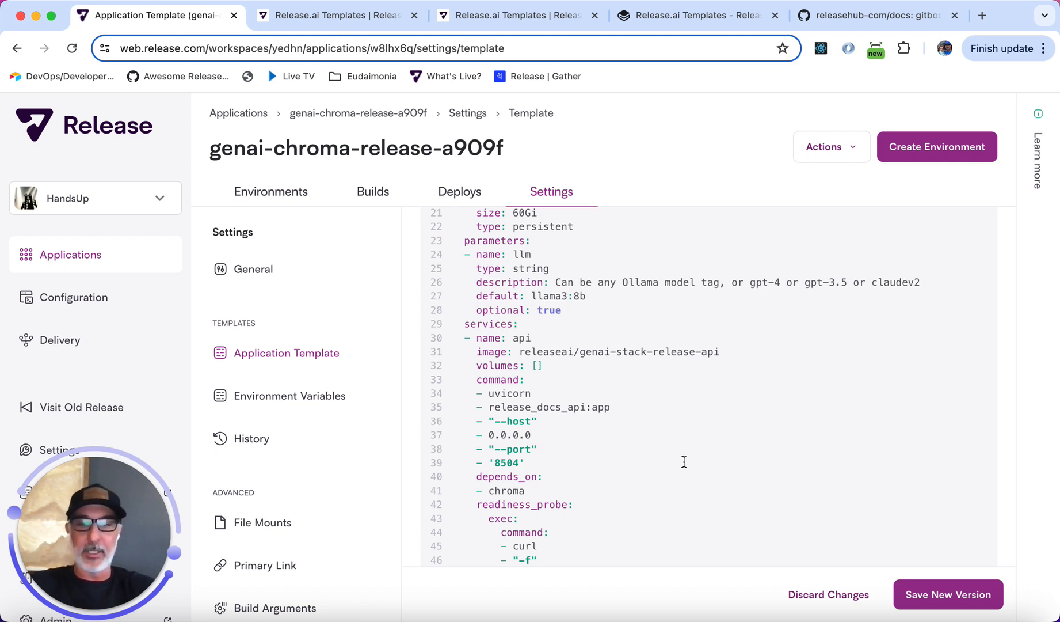
scroll(684, 462, up, 3)
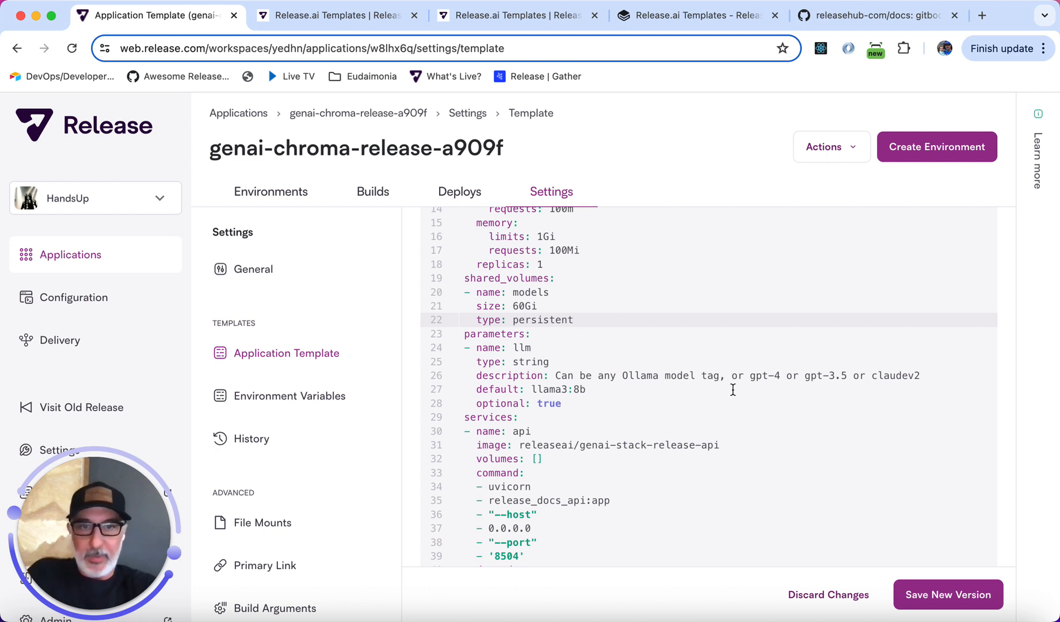
click(694, 315)
key(Return)
key(BackSpace)
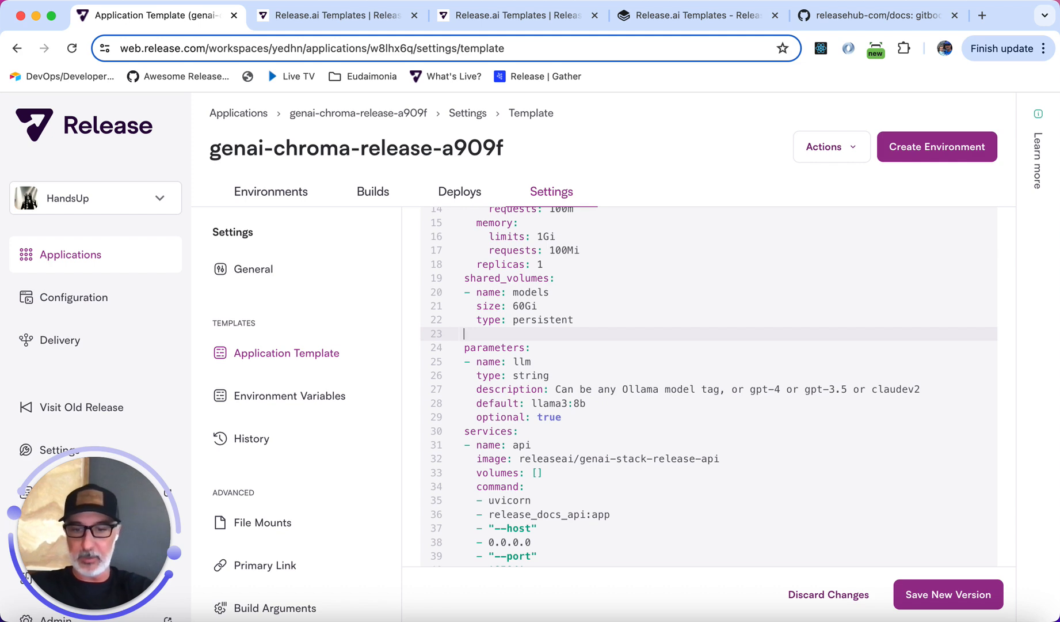
text(workspaces: - name: default   auto_attach: true   path: "/workspace"   mounts:   - path: my-repo     source_url: https://github.com/awesome-release/genai-stack#release-docs)
Paste a gitbook-ingest job at the start of the template's jobs section.
double_click(497, 335)
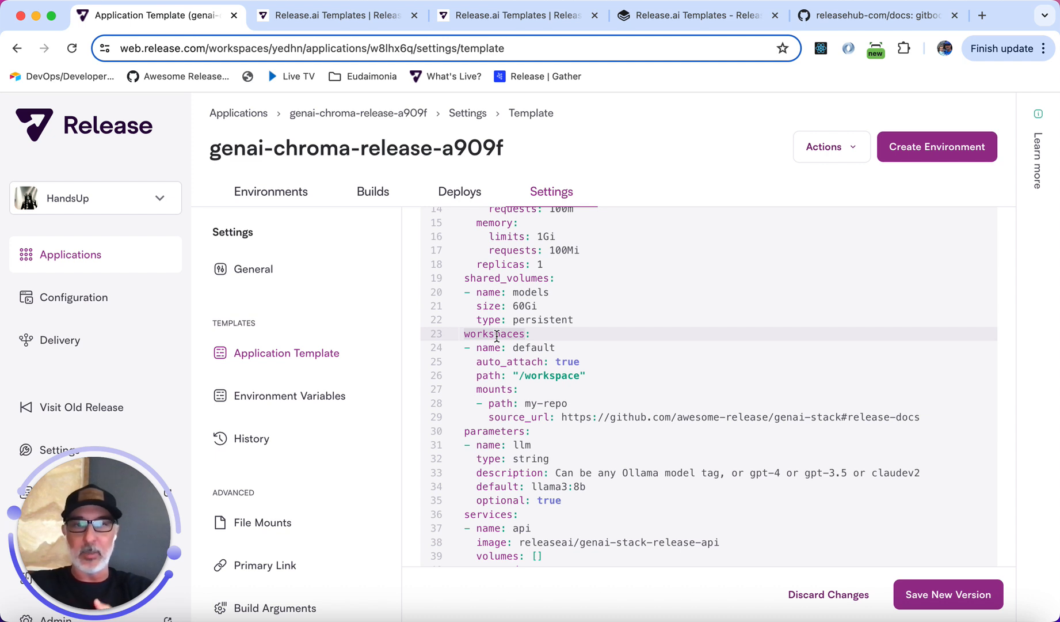
double_click(569, 362)
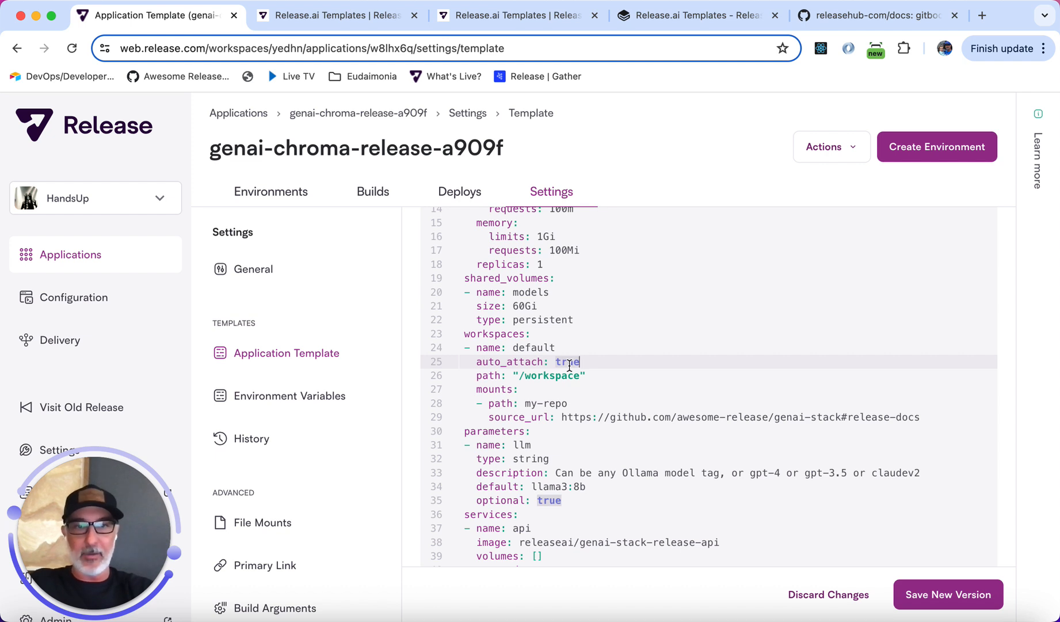
click(539, 376)
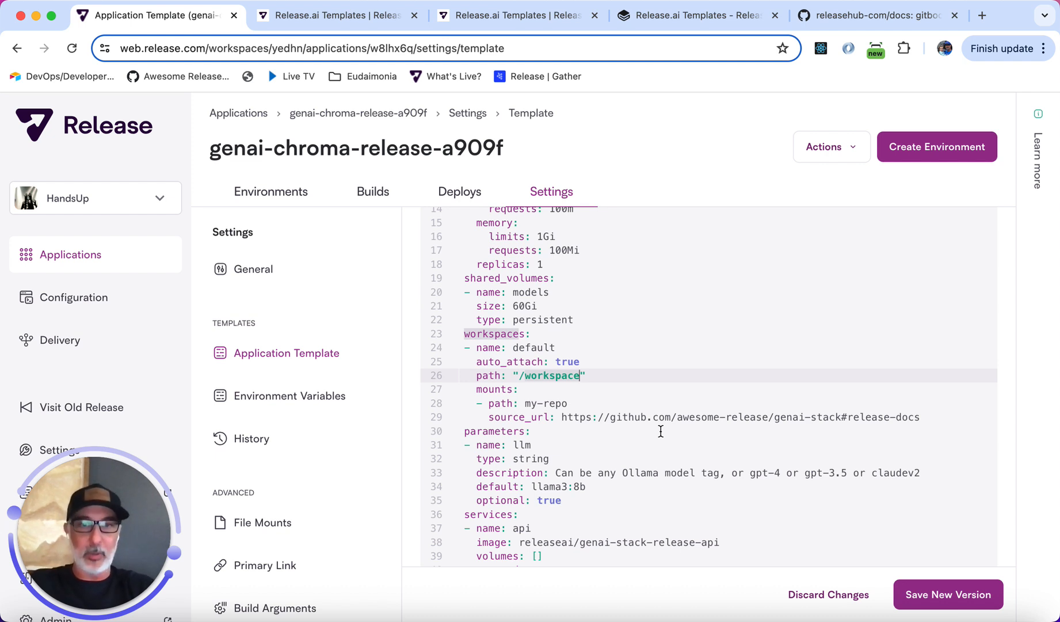
scroll(661, 431, down, 1)
scroll(660, 426, down, 20)
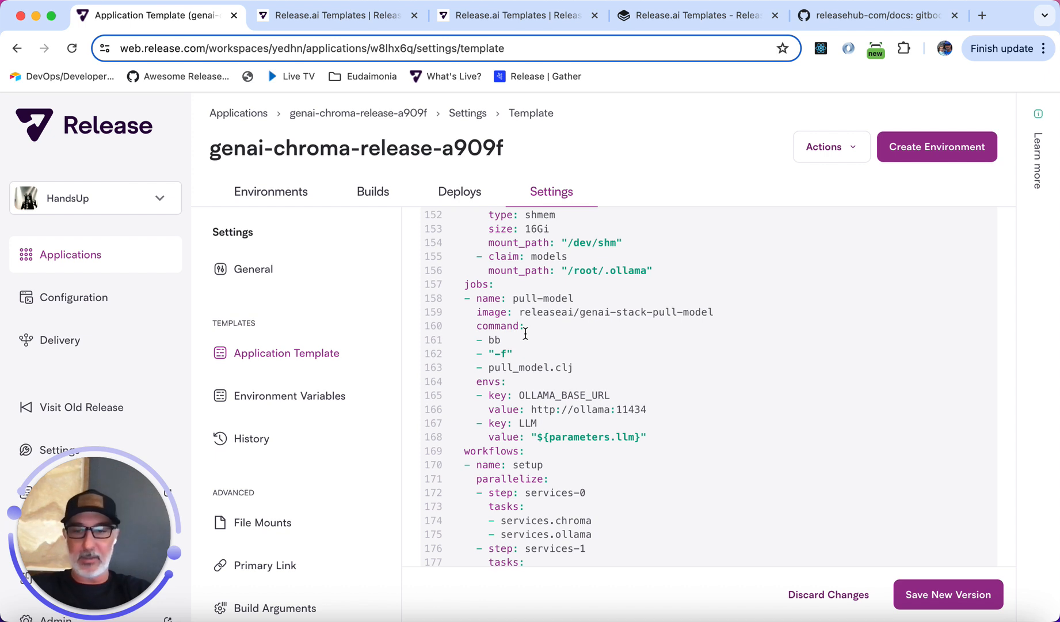
click(518, 284)
key(Return)
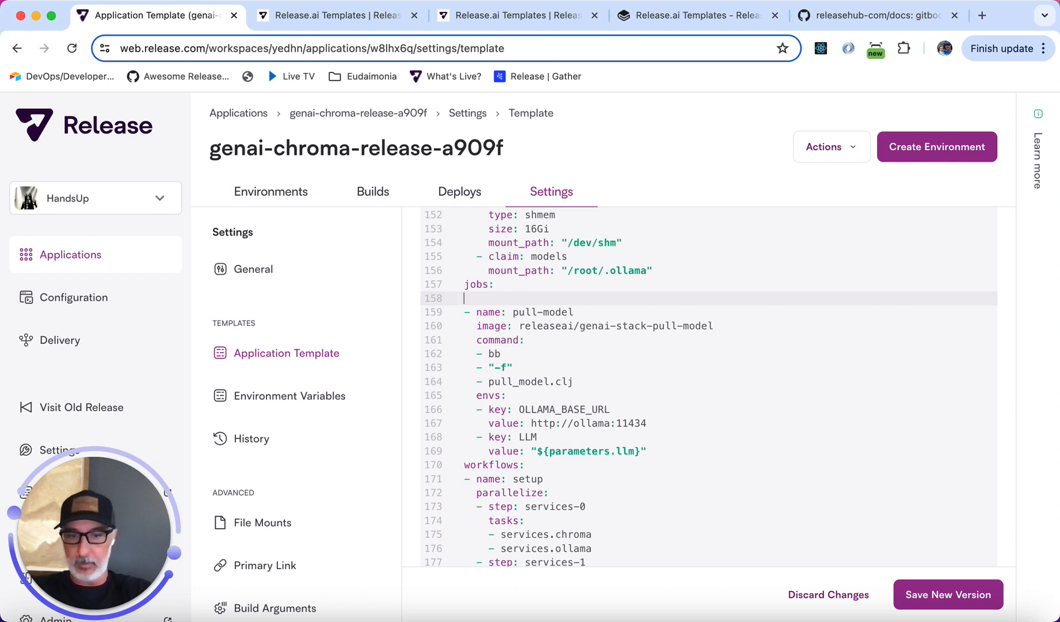
text(- name: gitbook-ingest   image: releaseai/genai-stack-release-api   command:   - python   - /workspace/my-repo/release-docs-gitbook-ingest.py   envs:   - key: CHROMA_HOST     value: chroma   - key: CHROMA_PORT     value: 8000   - key: OLLAMA_BASE_URL     value: http://ollama:11434   - key: LANGCHAIN_API_KEY     value: NONE   - key: LANGCHAIN_PROJECT     value: LANGCHAIN_PROJECT   - key: LANGCHAIN_ENDPOINT     value: https://api.smith.langchain.com   - key: LANGCHAIN_TRACING_V2     value: 'false'   memory:     limits: 4Gi     requests: 100Mi   cpu:     limits: 2000m     requests: 100m)
Review the gitbook-ingest job's command and environment variables and the existing workflows.
scroll(550, 271, up, 5)
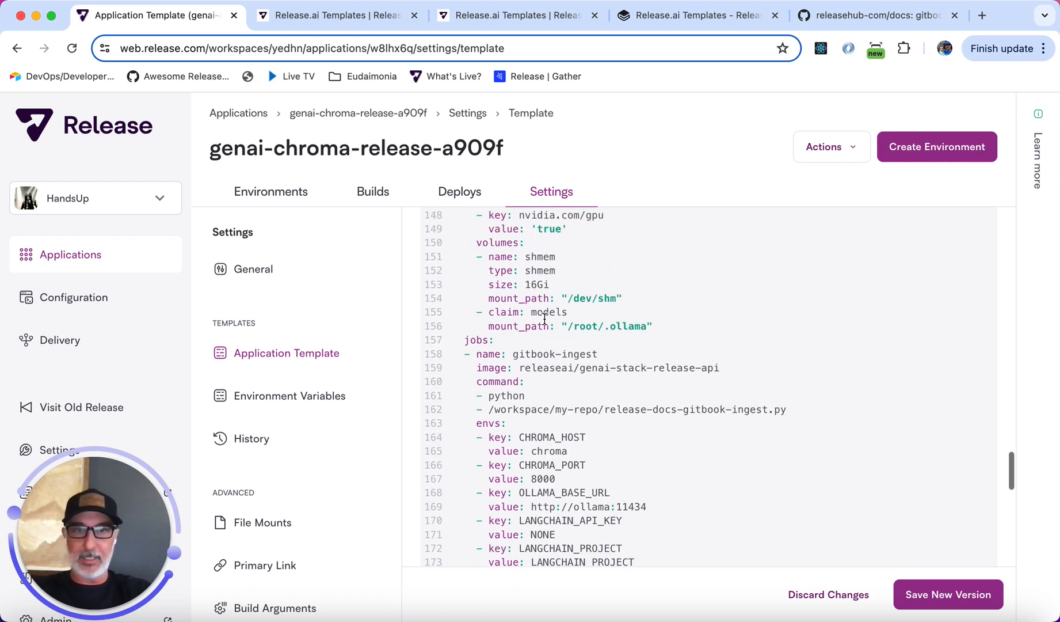
double_click(538, 353)
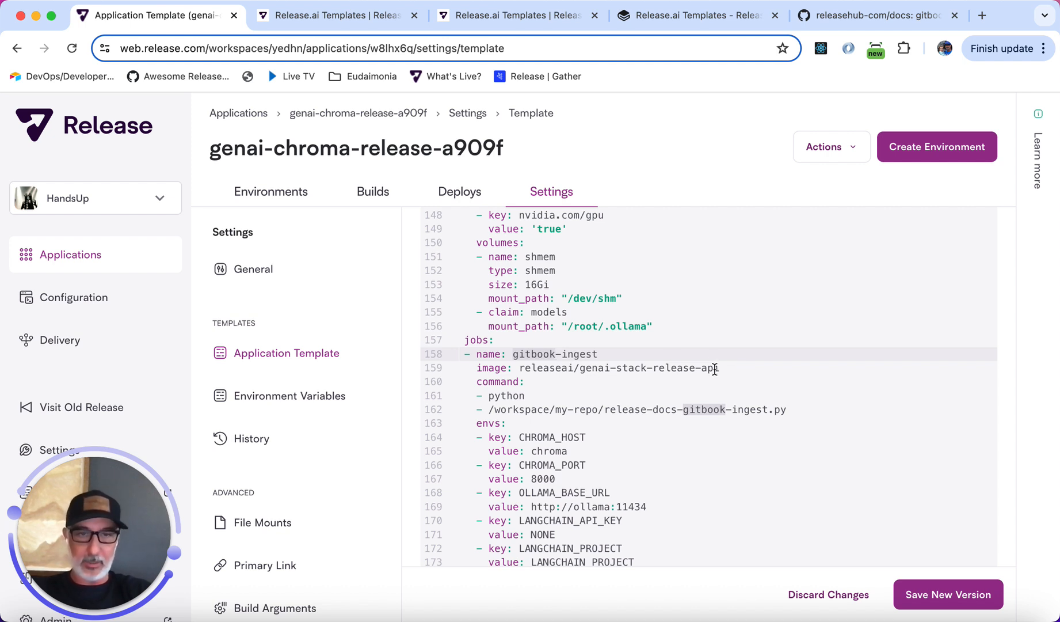
click(502, 396)
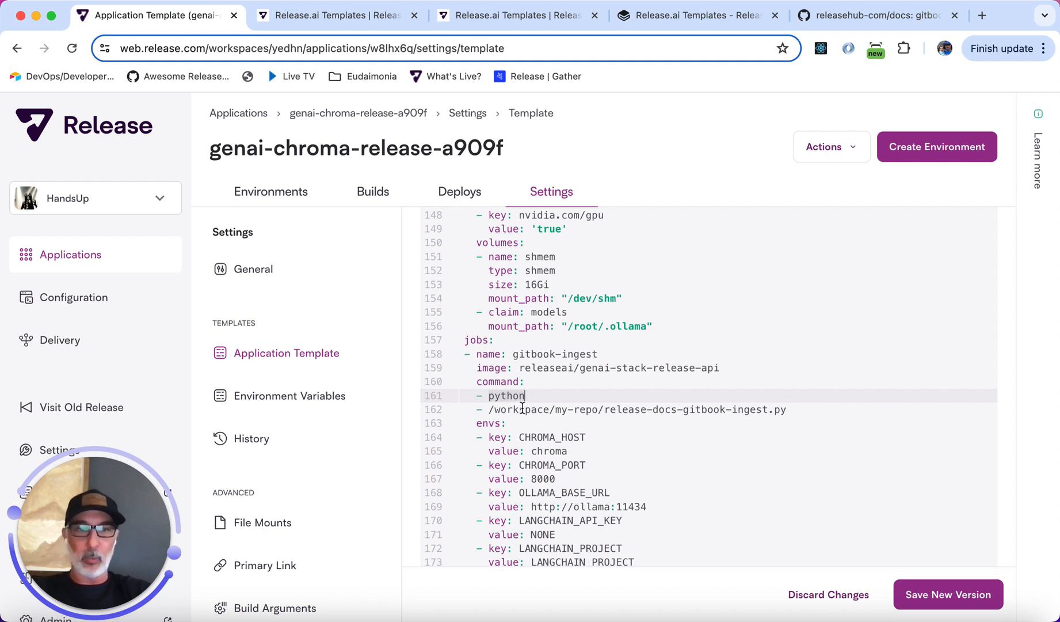
scroll(523, 412, down, 3)
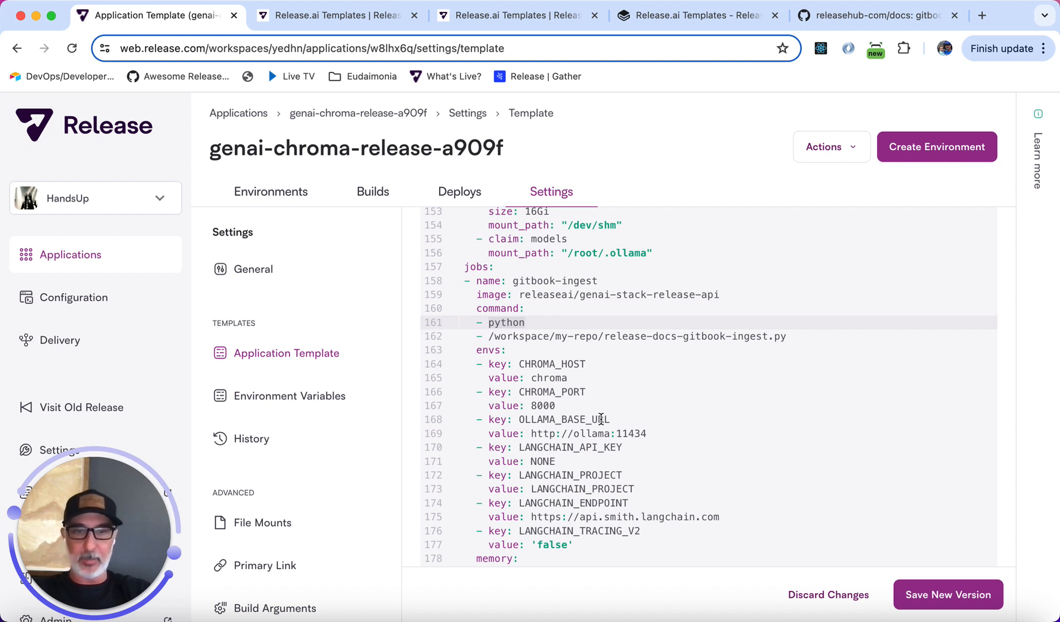
scroll(601, 419, down, 2)
scroll(601, 419, up, 1)
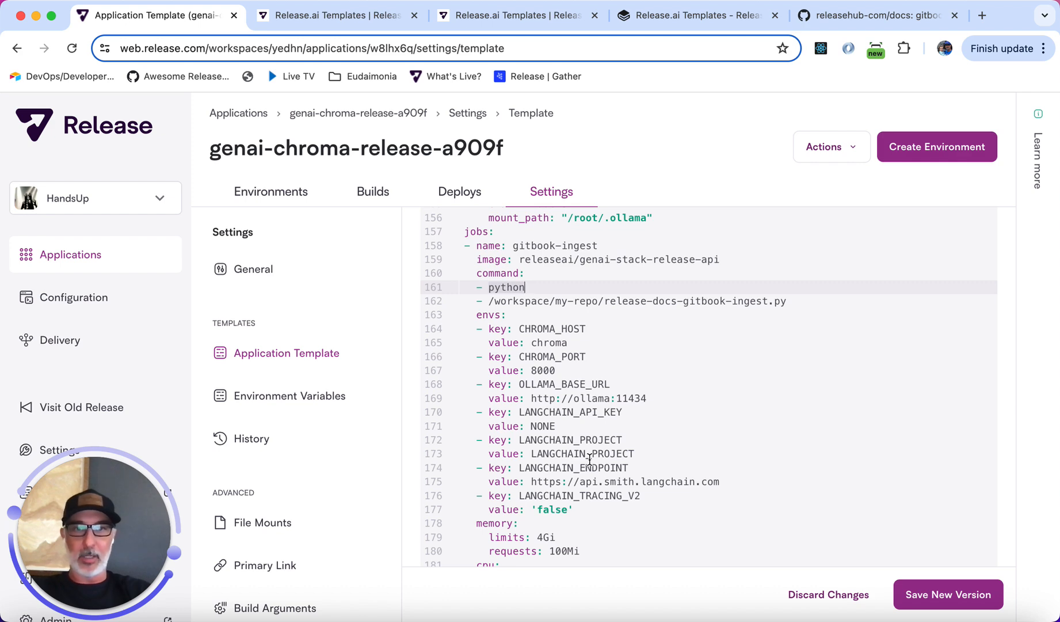
scroll(593, 458, down, 8)
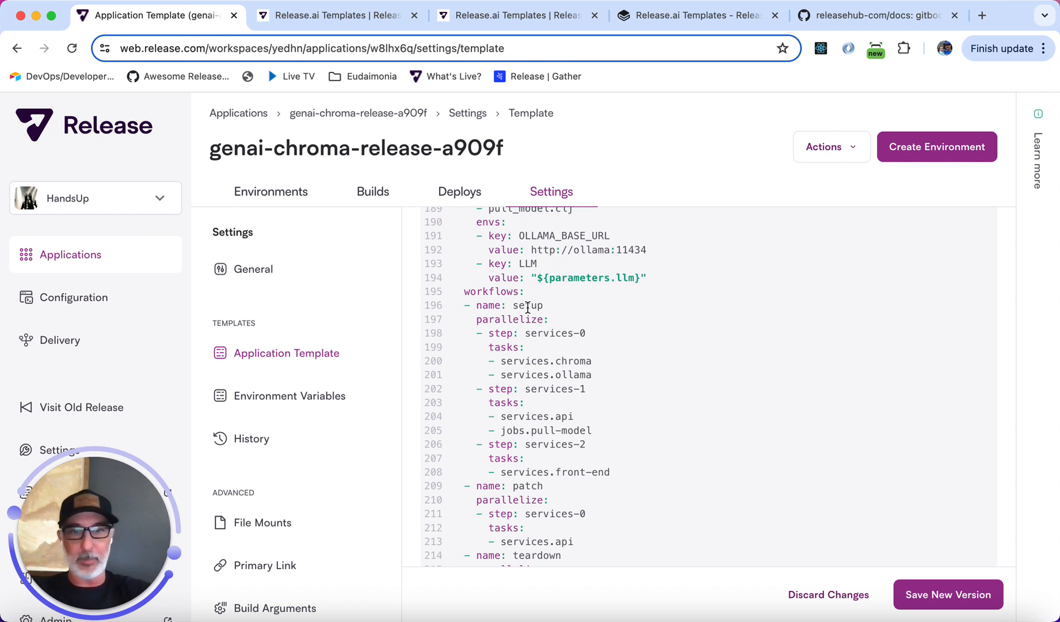
scroll(528, 307, down, 3)
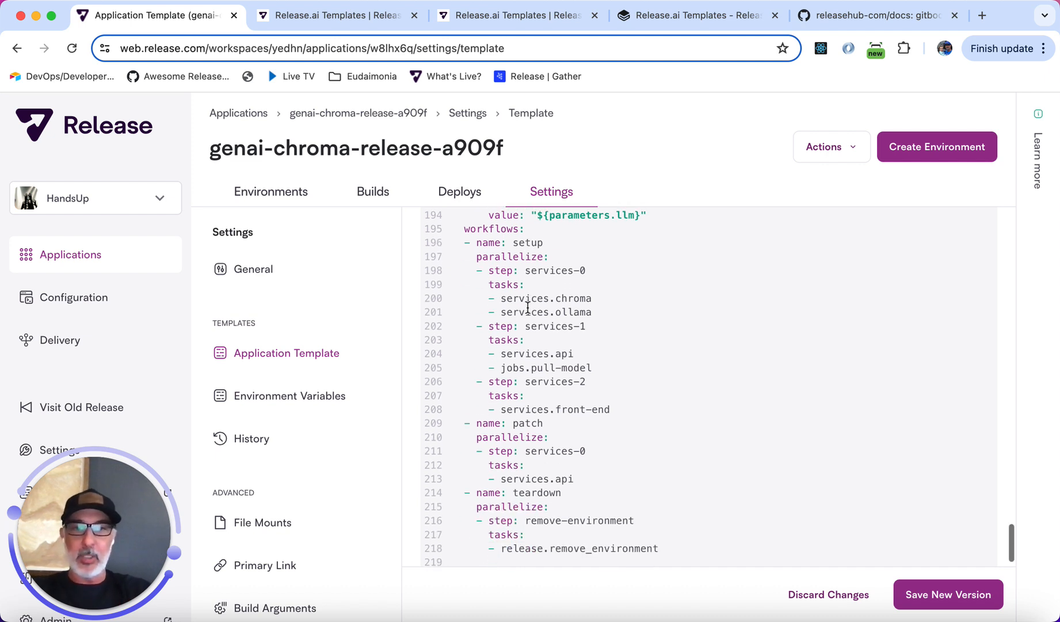
Add a gitbook-ingest workflow running jobs.gitbook-ingest after the patch workflow and save a new template version.
click(583, 461)
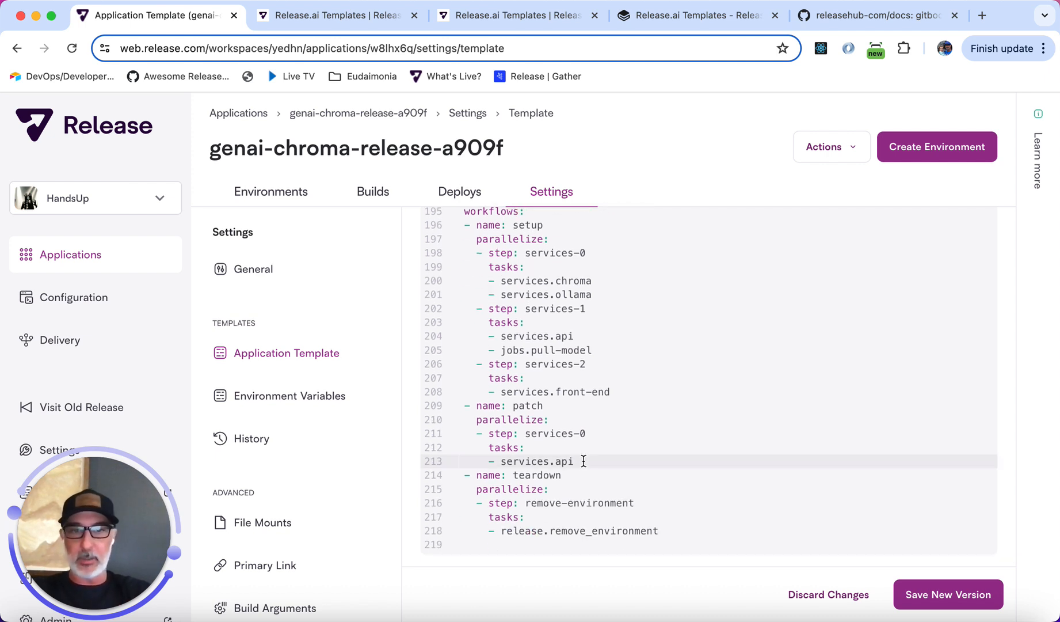
key(Return)
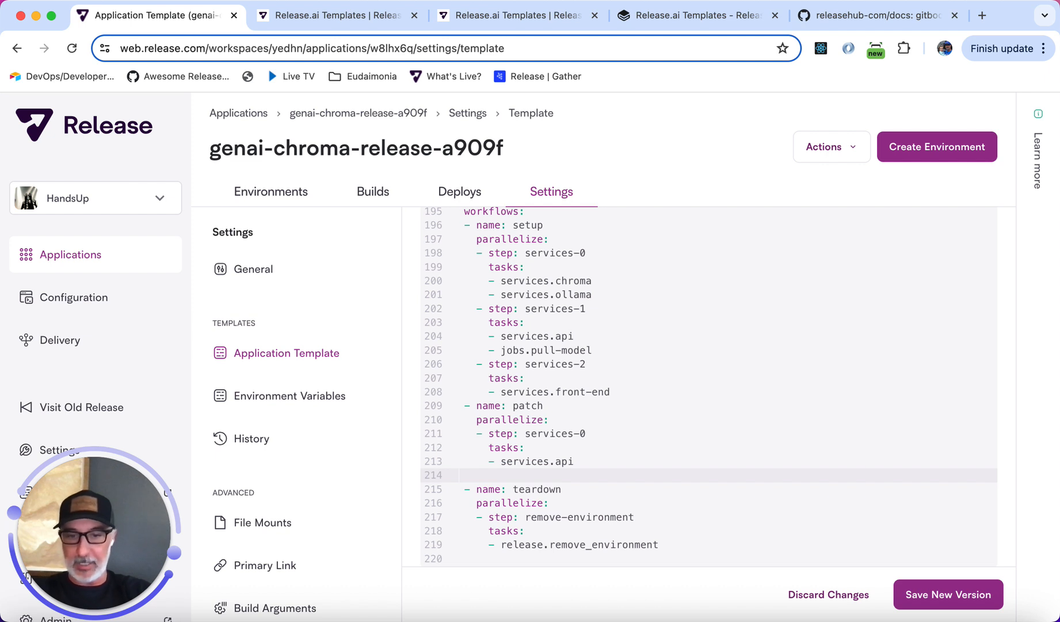
text(- name: gitbook-ingest   parallelize:   - step: gitbook-ingest     tasks:     - jobs.gitbook-ingest)
click(476, 474)
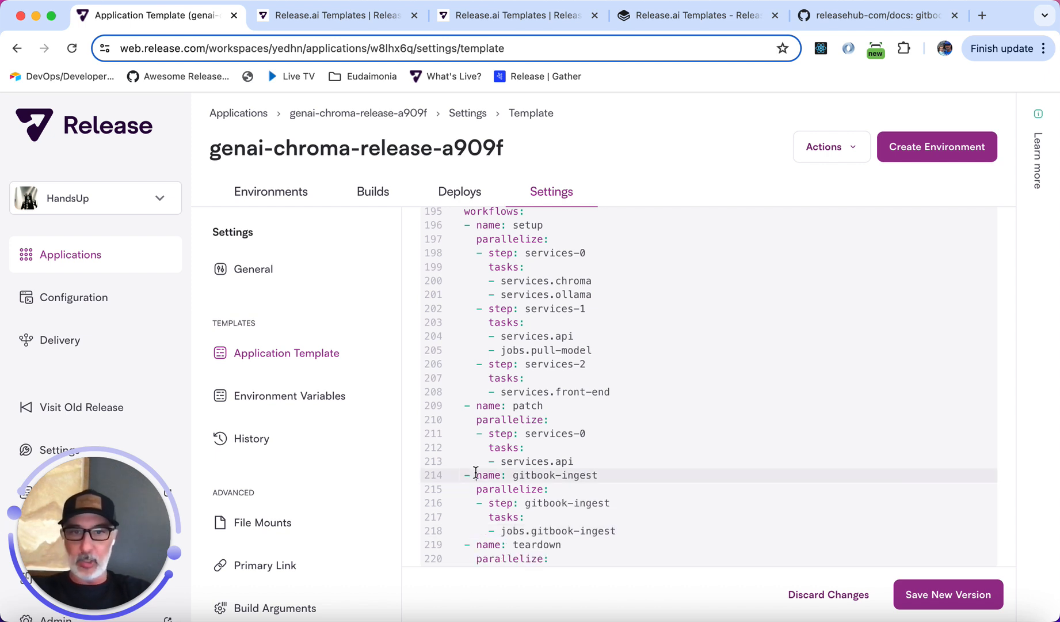
scroll(527, 478, down, 2)
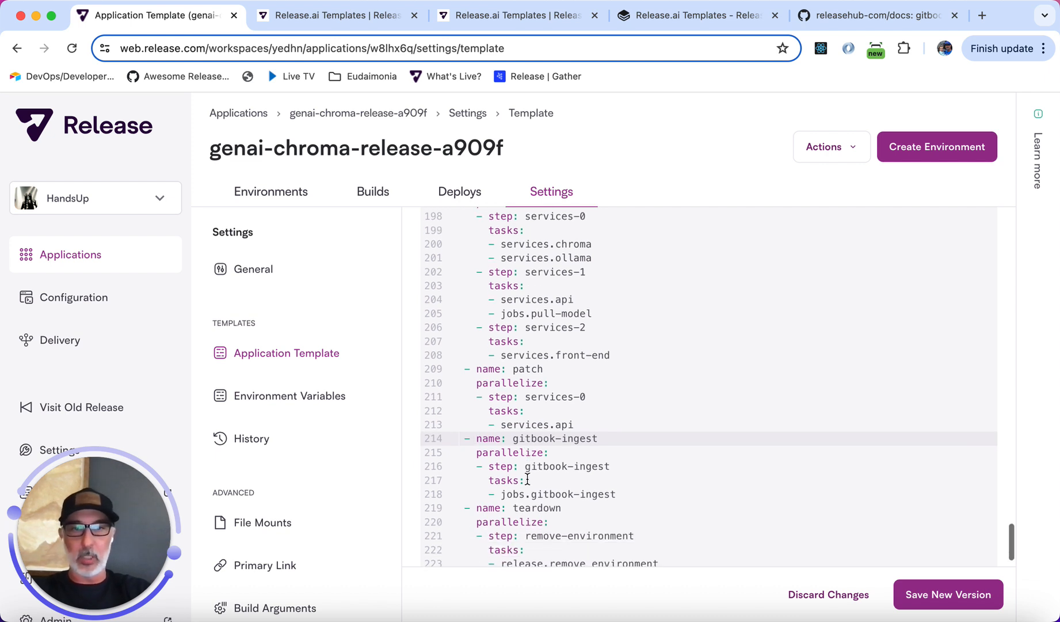
click(534, 438)
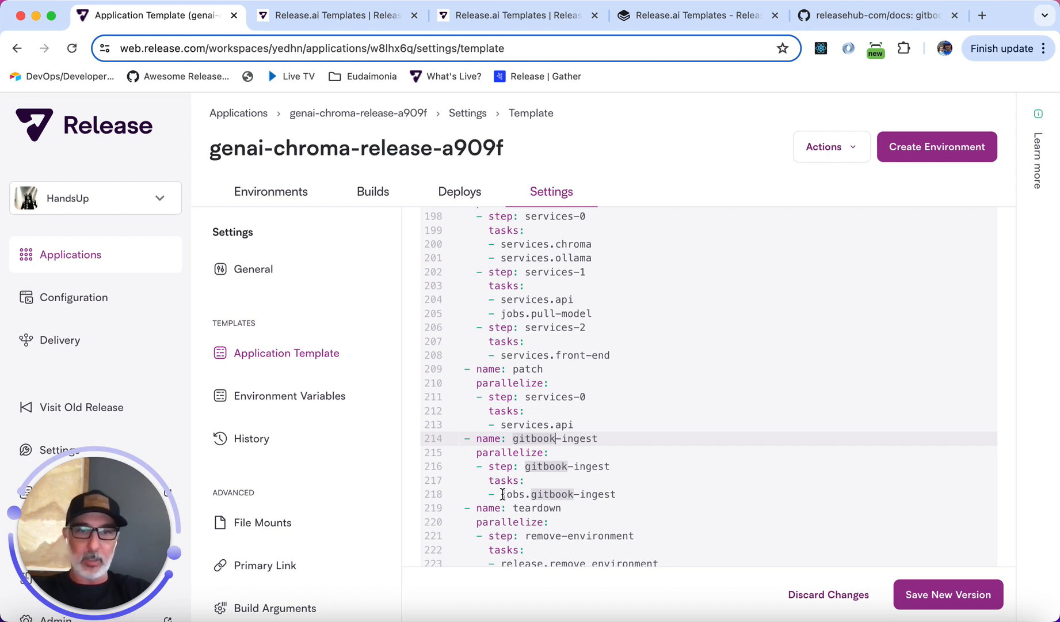
click(940, 601)
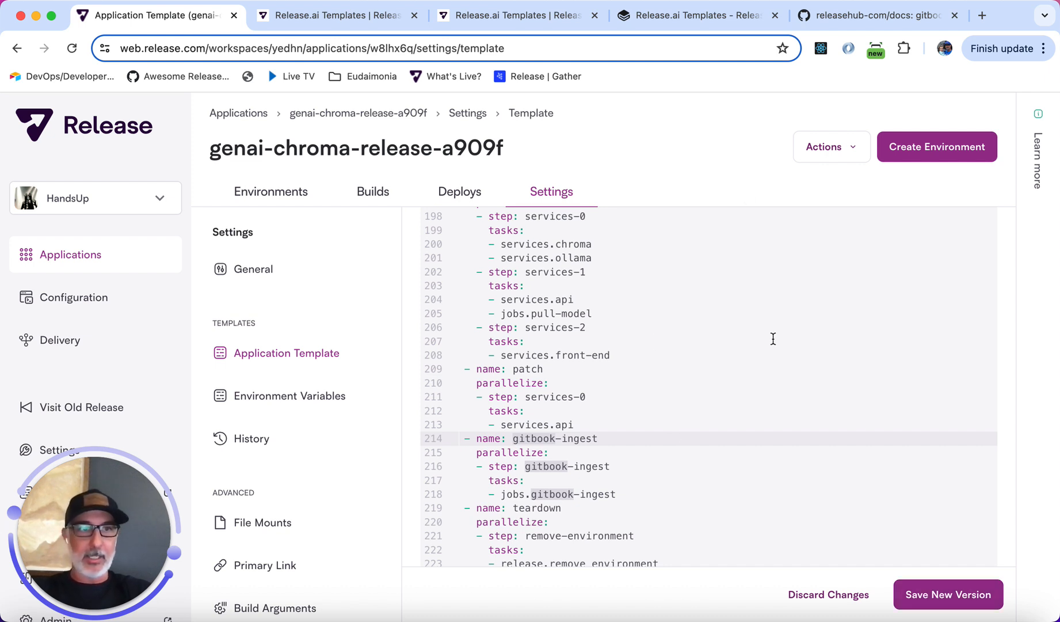
Start creating an environment and override its cluster with release-ai under Advanced Options.
click(936, 147)
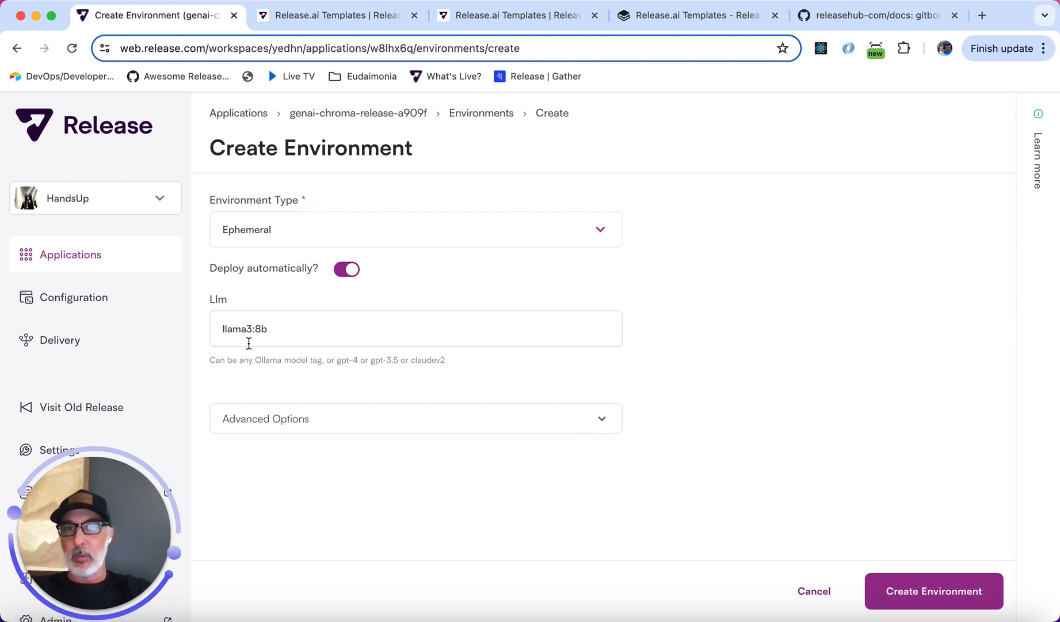
click(328, 428)
scroll(468, 434, down, 5)
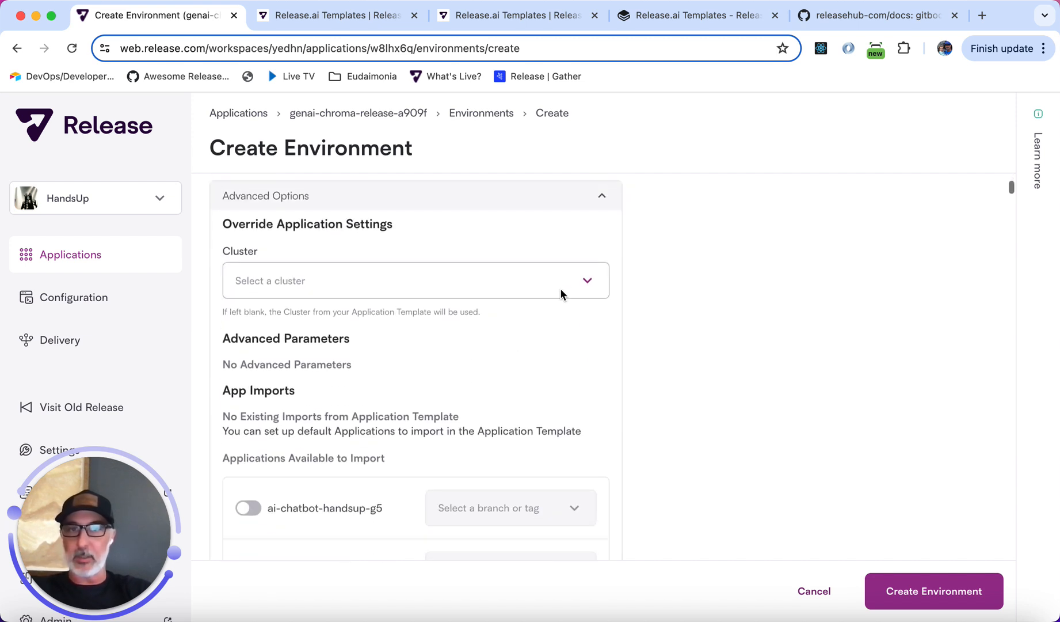
click(582, 283)
click(308, 383)
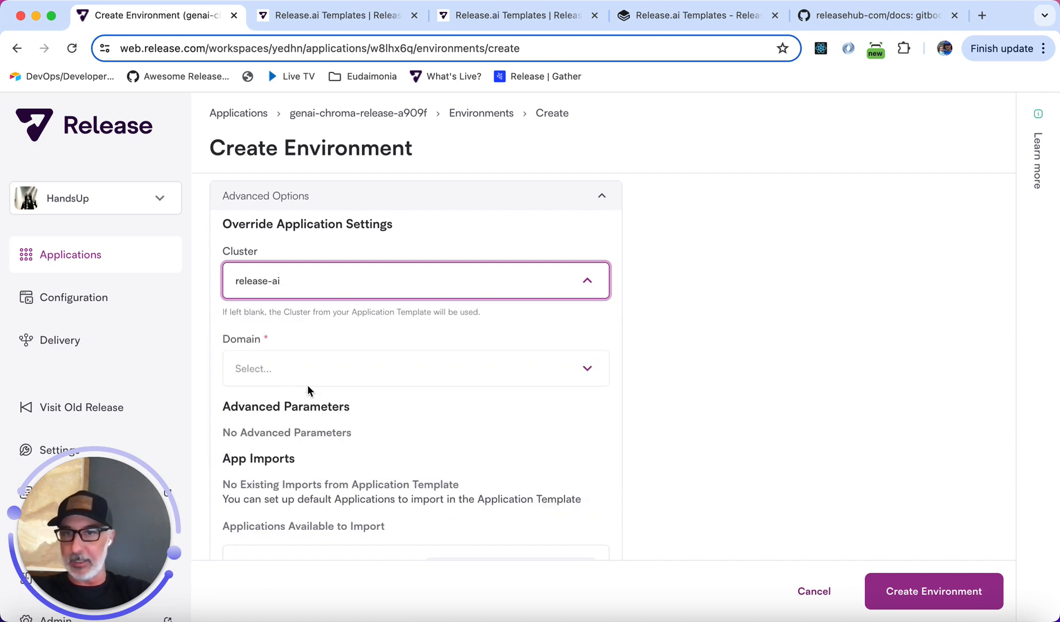
Create the environment with the chosen settings.
scroll(387, 380, down, 15)
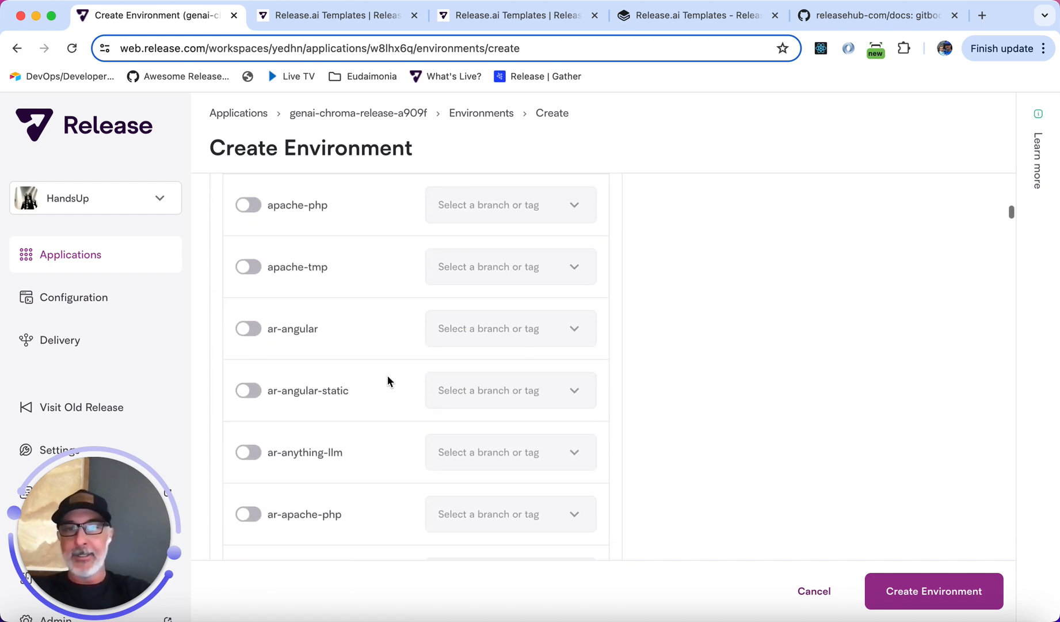
scroll(387, 375, down, 20)
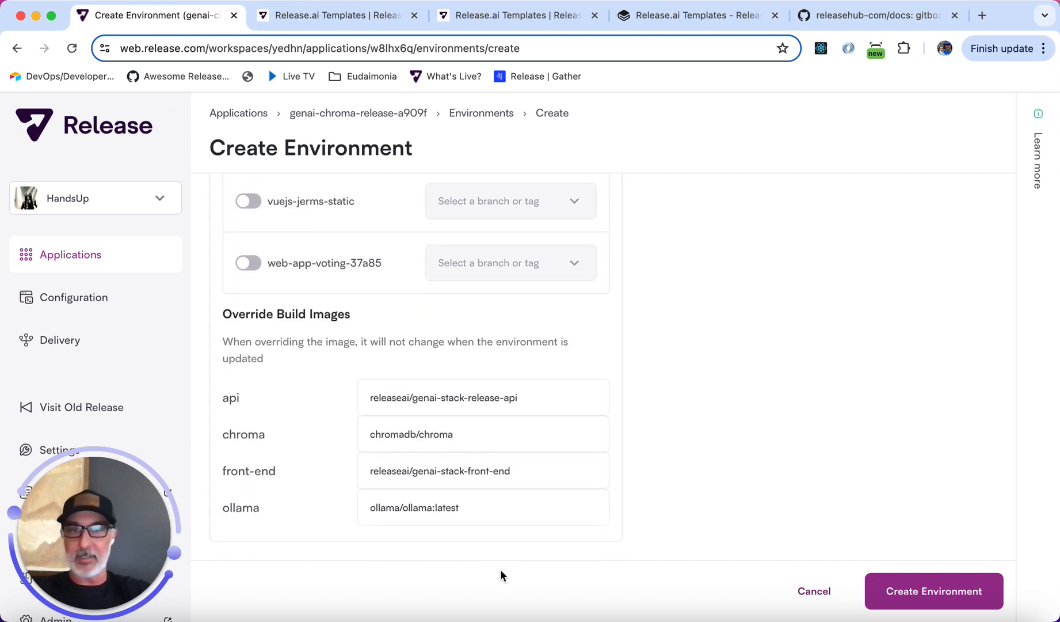
click(957, 587)
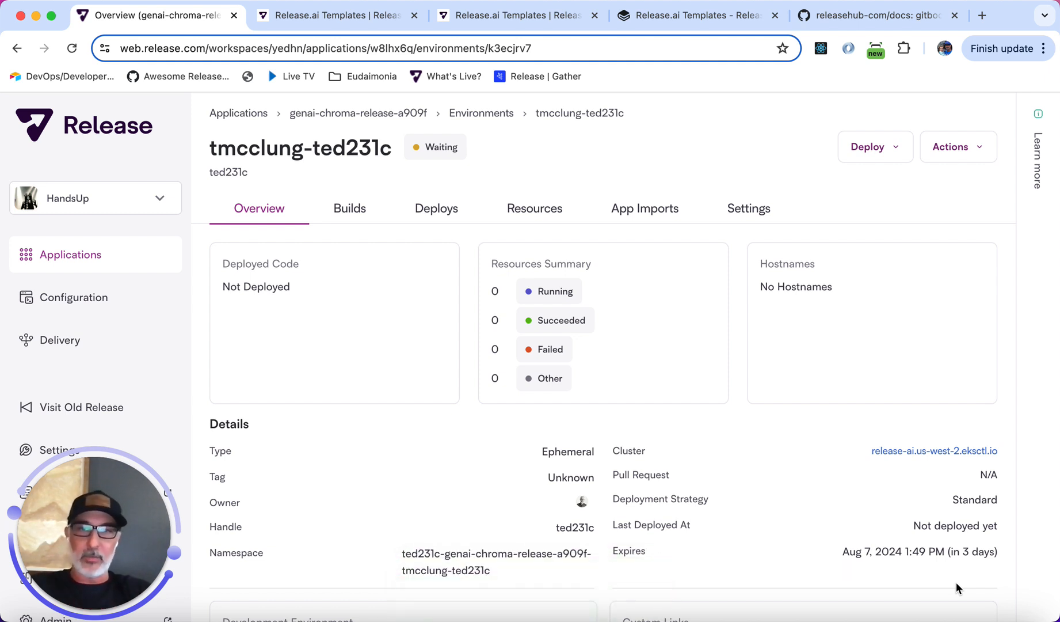
Open the environment's running deploy and examine its setup stages until it completes.
click(429, 210)
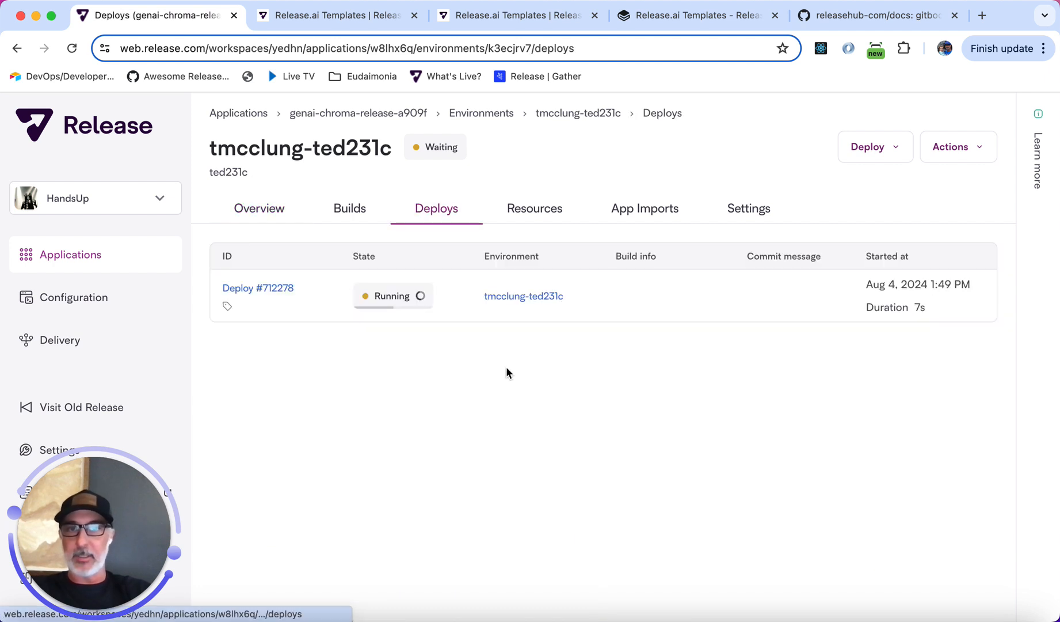
click(274, 294)
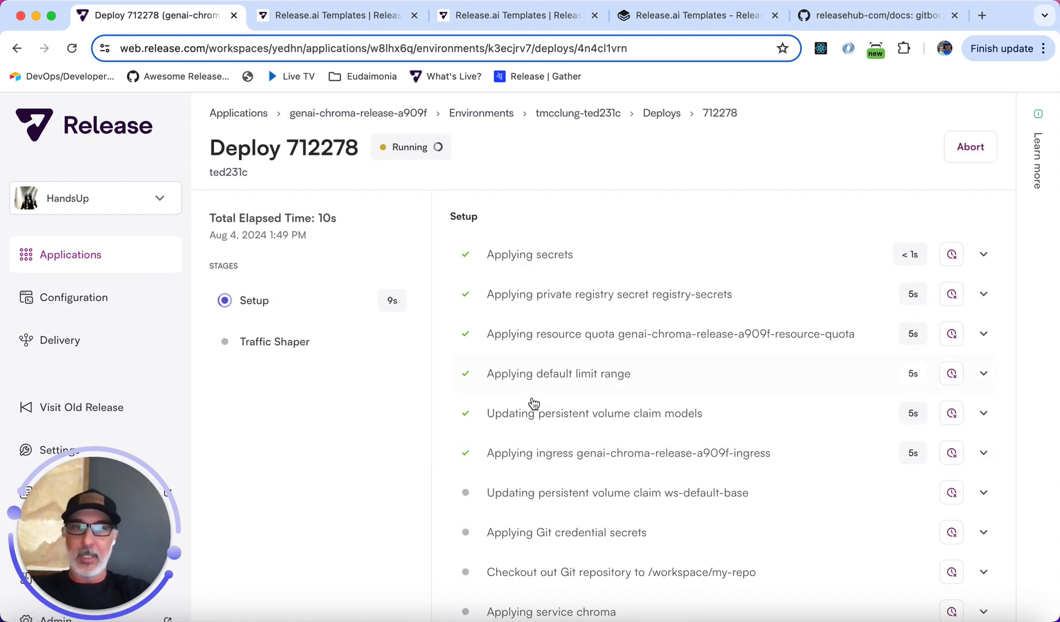
scroll(534, 400, down, 1)
scroll(534, 403, down, 1)
scroll(534, 403, up, 3)
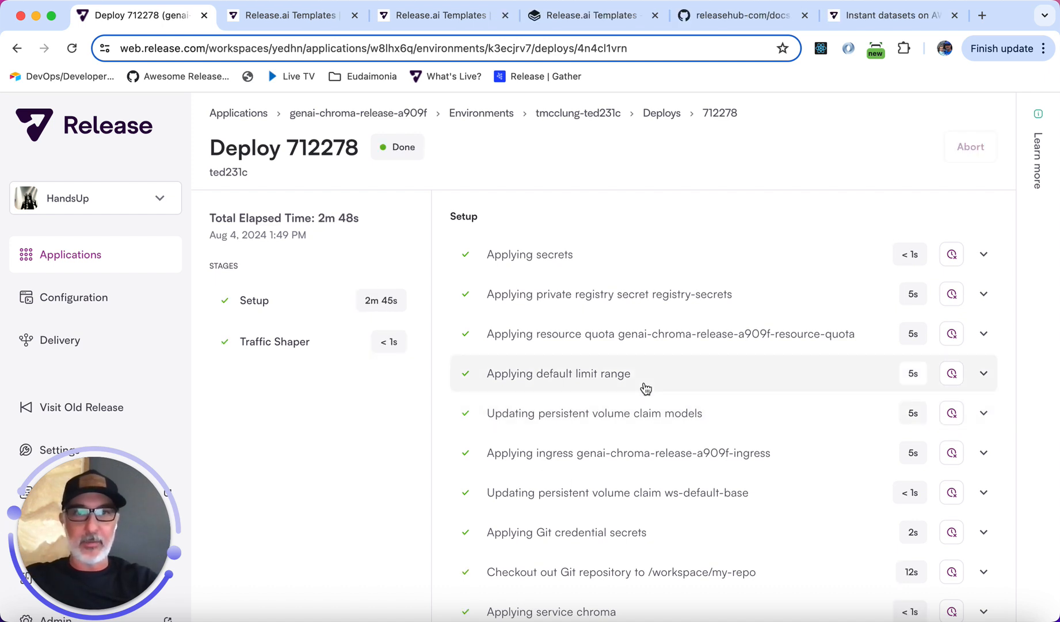
scroll(643, 385, down, 3)
scroll(633, 316, up, 3)
click(588, 113)
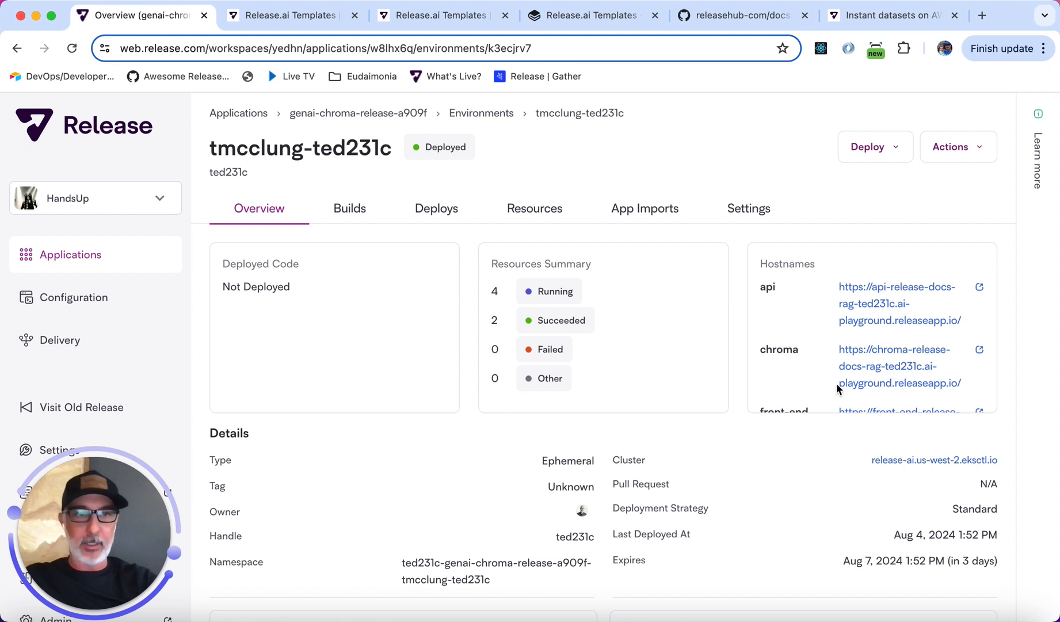
Open the environment's front-end hostname and select the sample question in the chat box.
scroll(838, 384, down, 1)
click(876, 368)
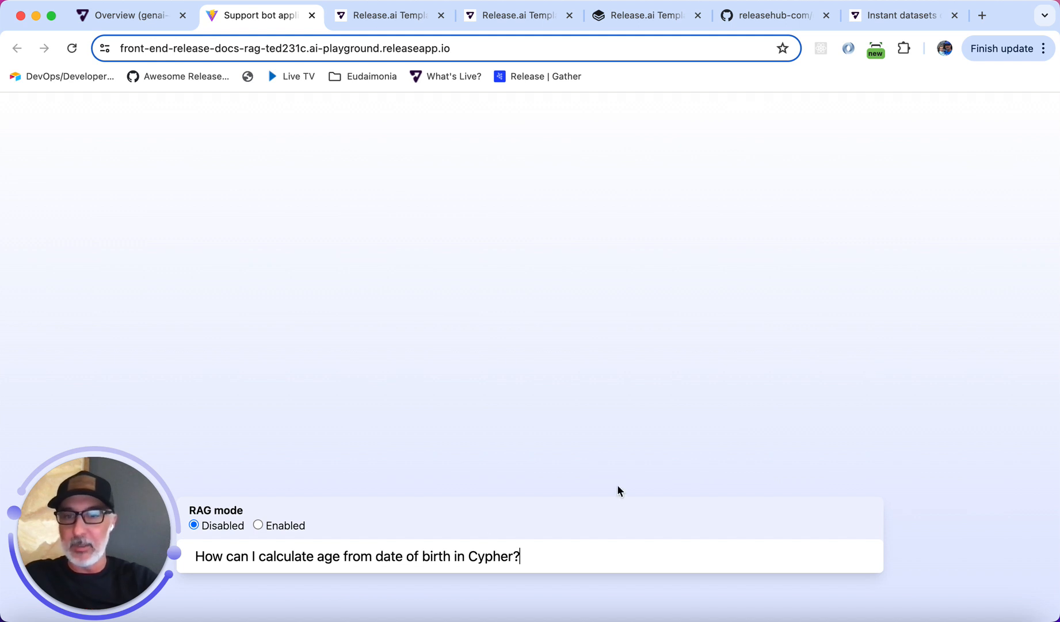
triple_click(439, 554)
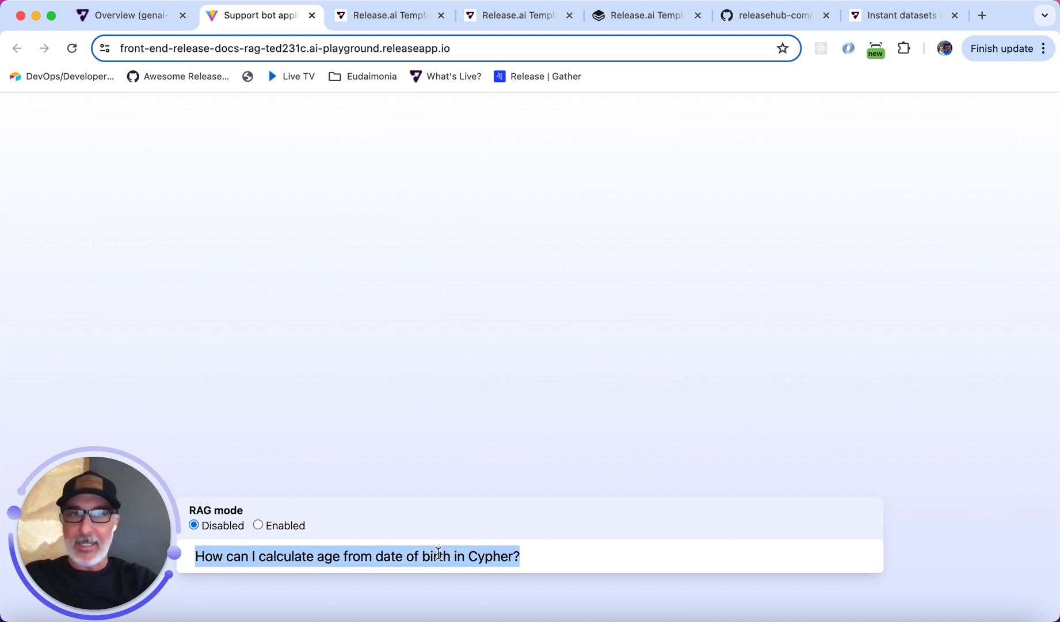
Ask the support bot 'what are instant datasets in release' with RAG mode disabled.
click(876, 18)
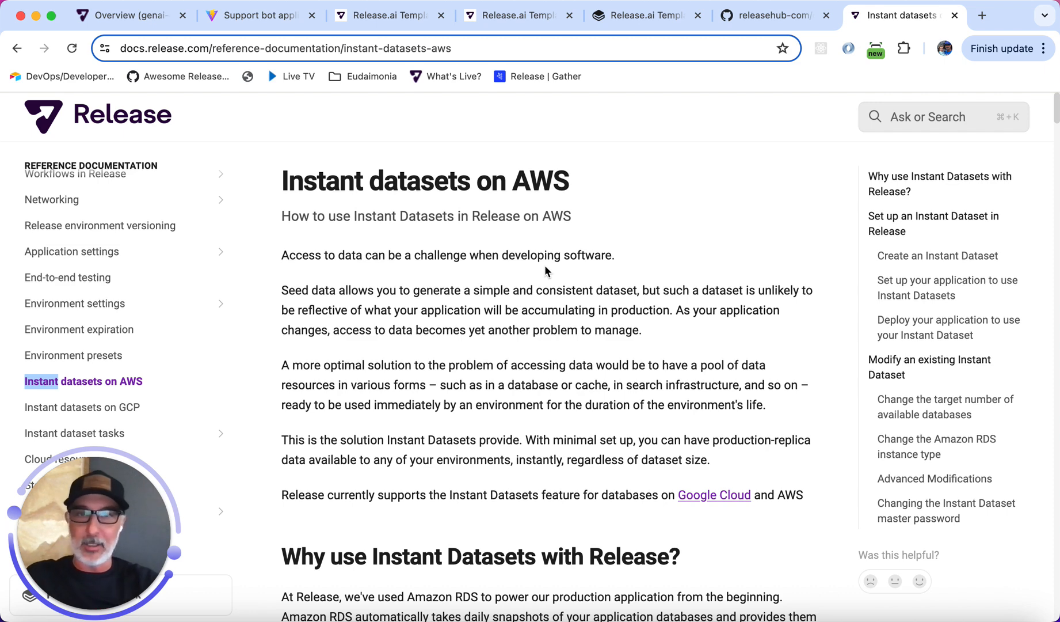
click(262, 23)
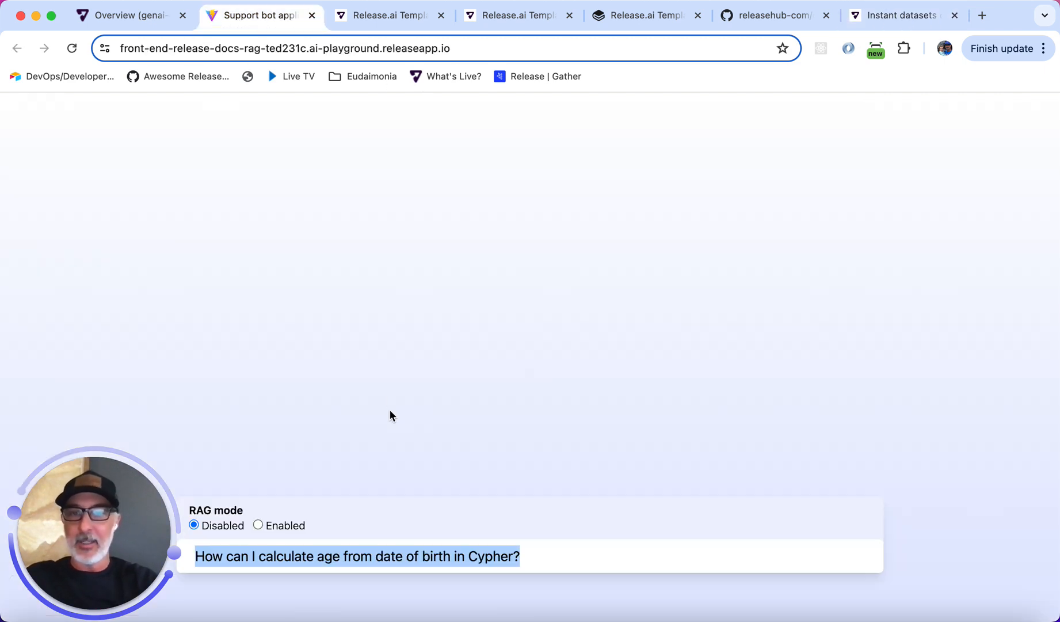
text(what are inst)
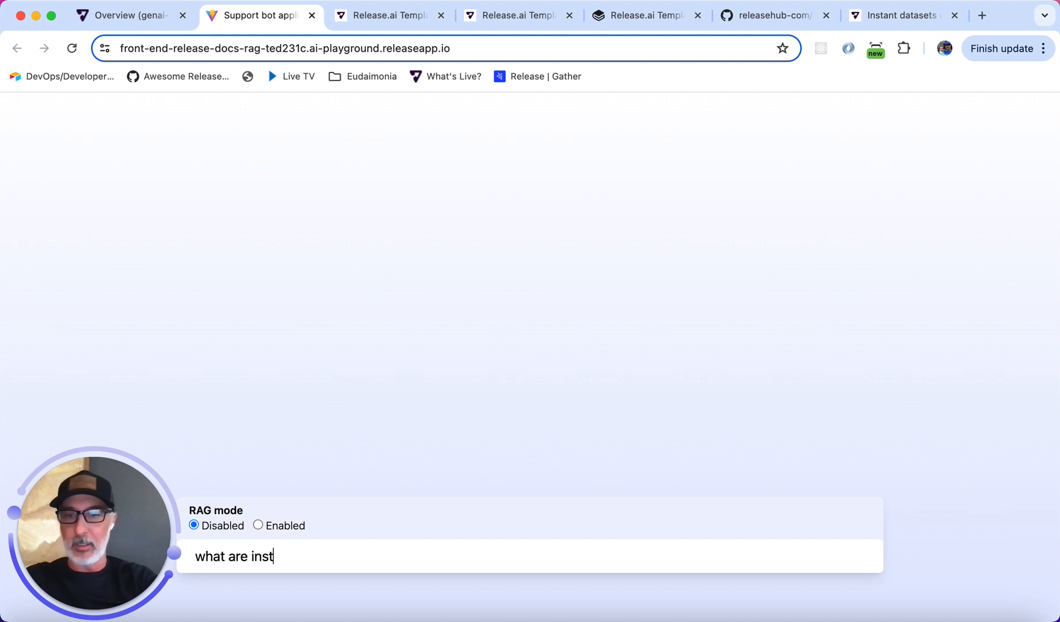
text(ant datasets in release)
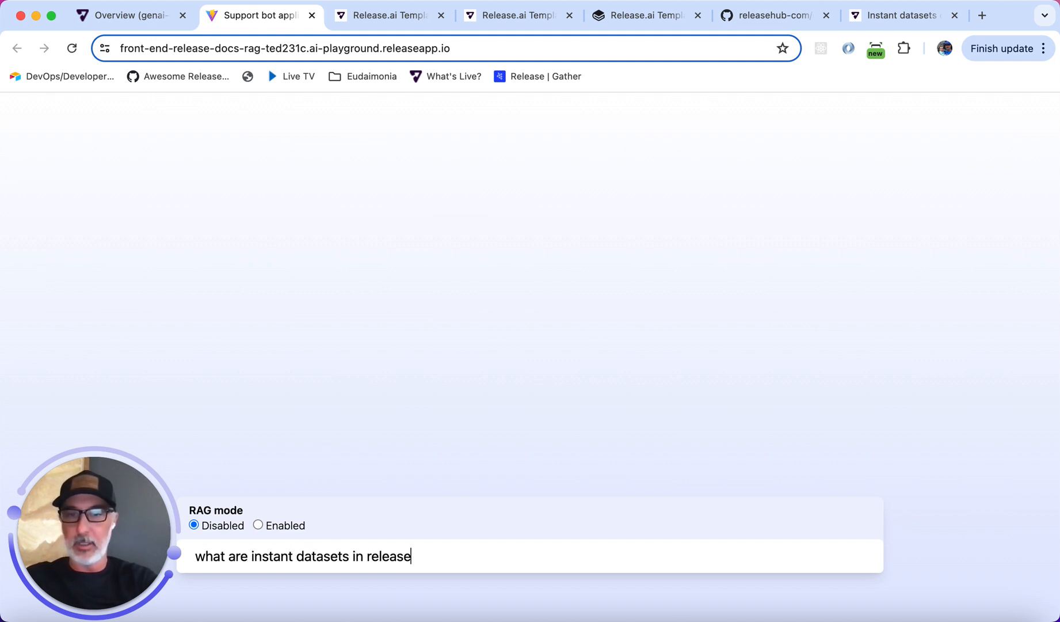
key(Return)
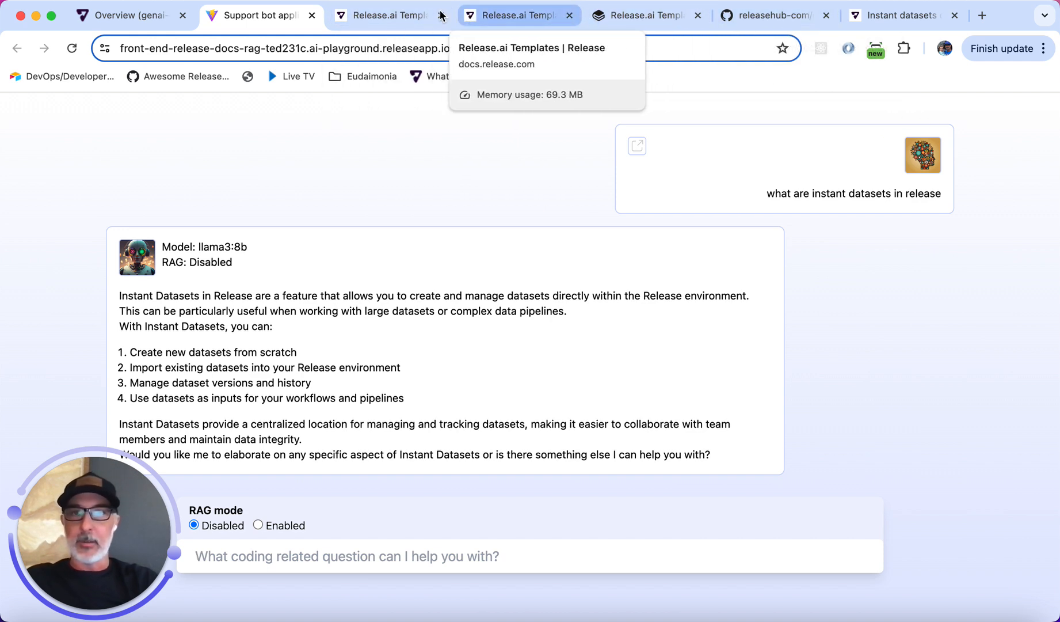
Deploy the gitbook-ingest workflow on the environment and open its custom workflow log.
click(149, 18)
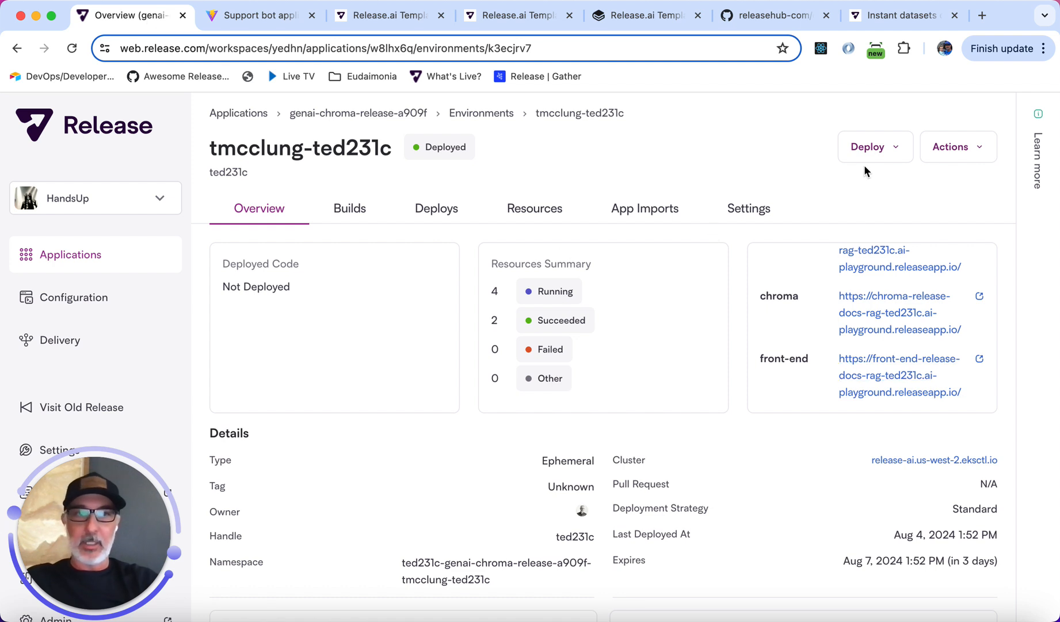
click(874, 153)
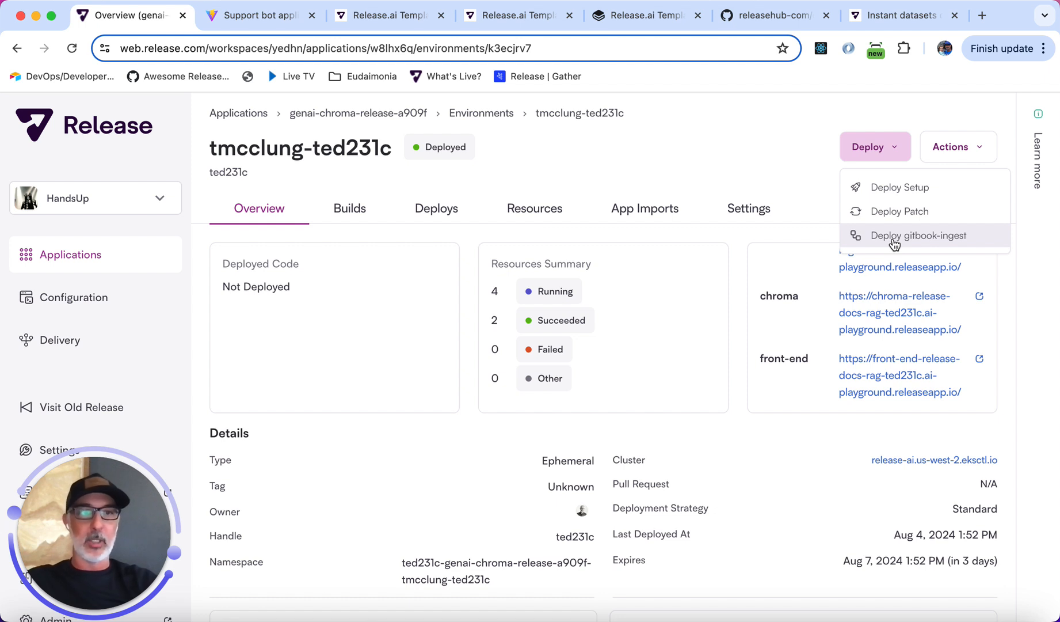
click(894, 243)
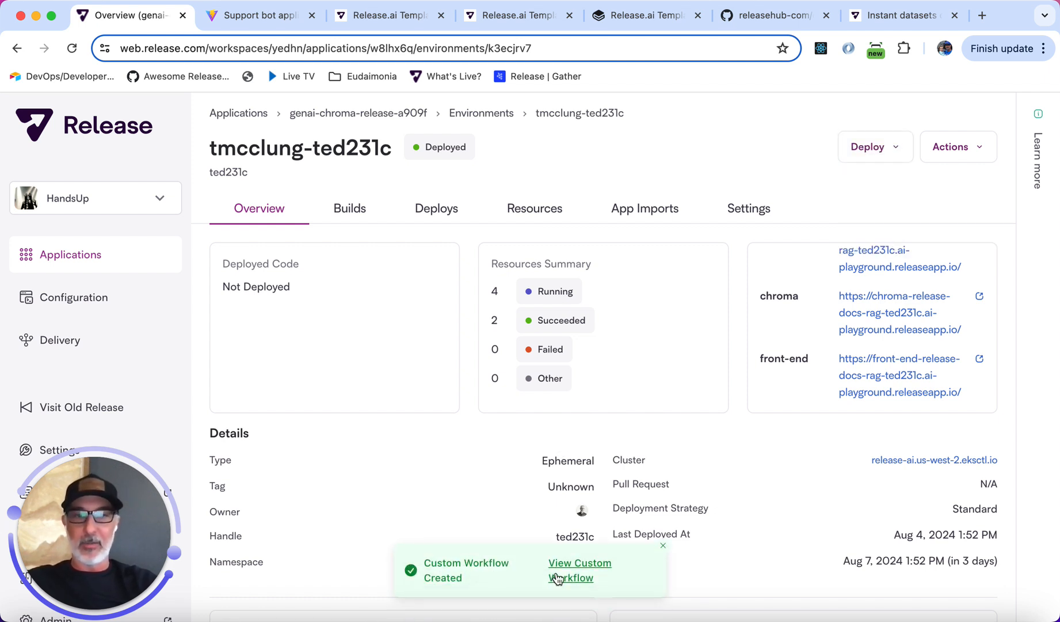
click(557, 577)
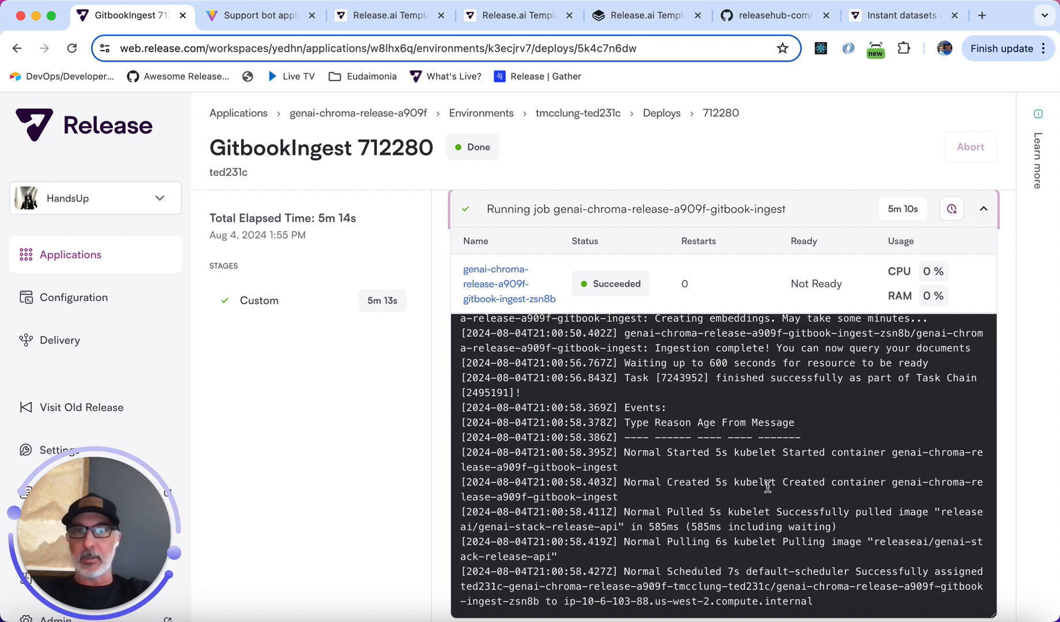
Ask the support bot 'what are instant datasets in release' again with RAG mode disabled.
click(262, 22)
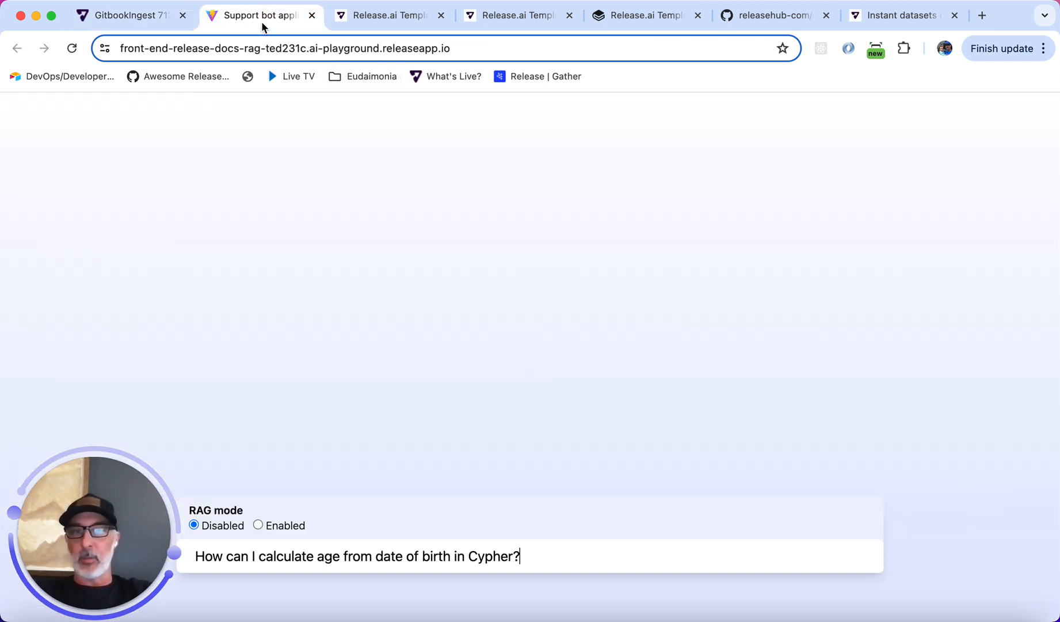
click(452, 557)
triple_click(452, 558)
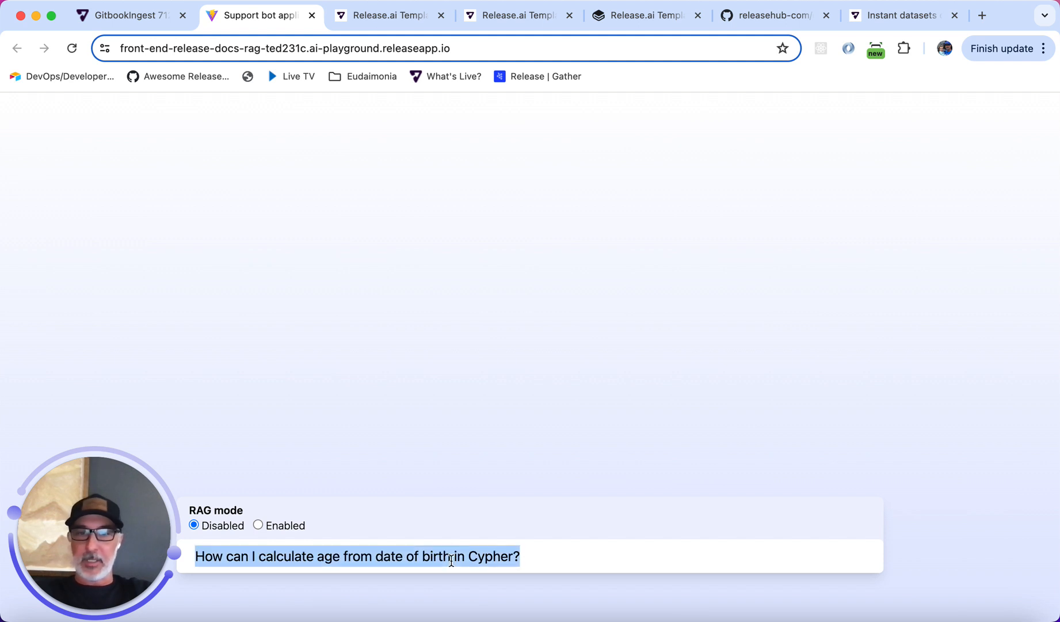
text(what are ins)
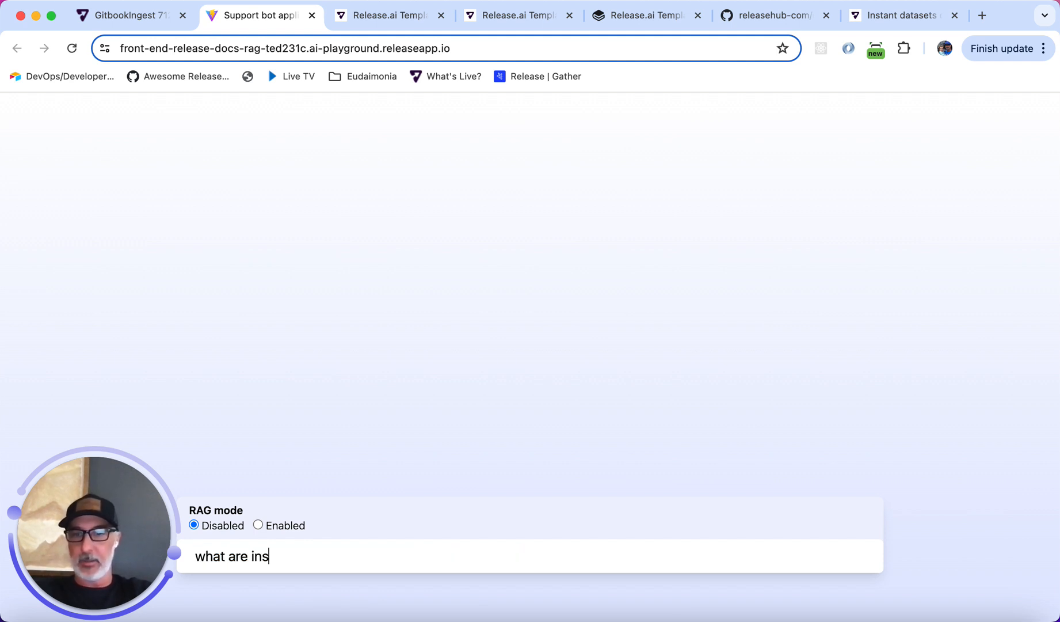
text(tant datasets in )
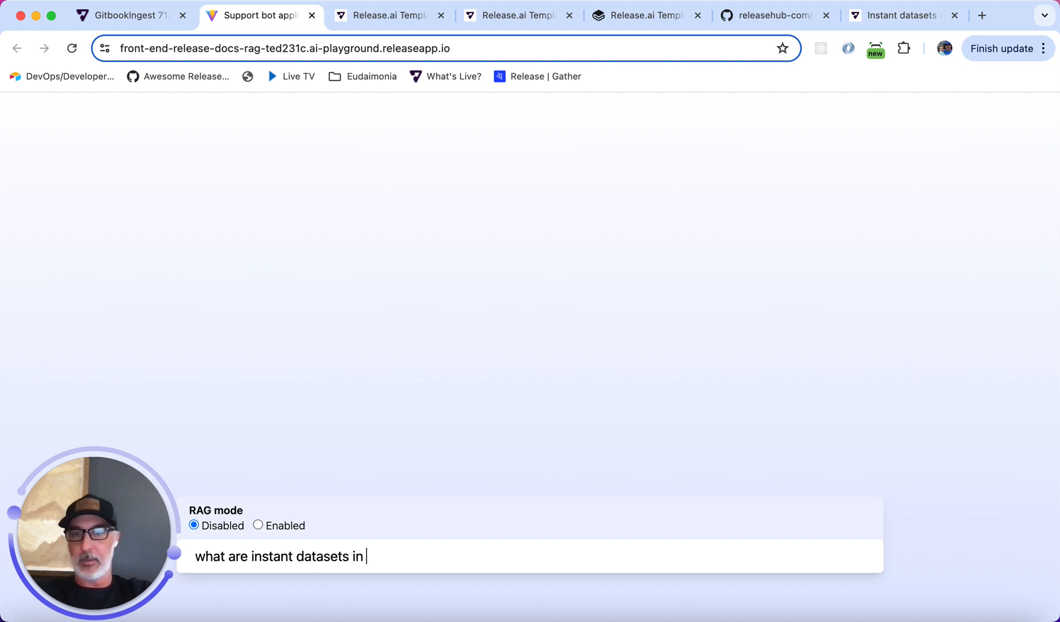
text(release)
key(Return)
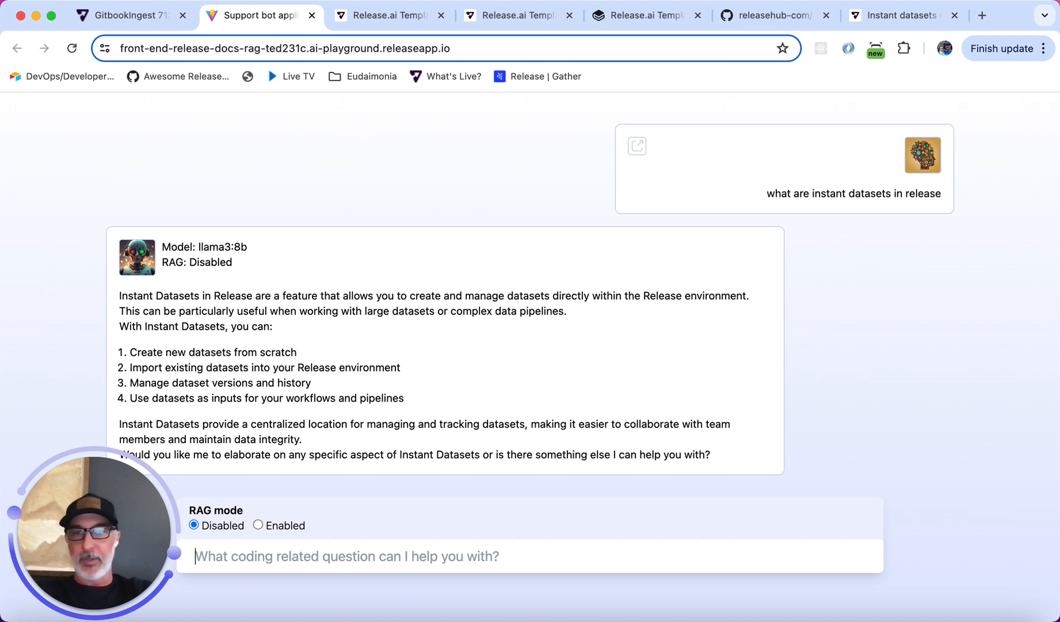
Enable RAG mode and ask the support bot 'what are instant datasets in release'.
click(258, 525)
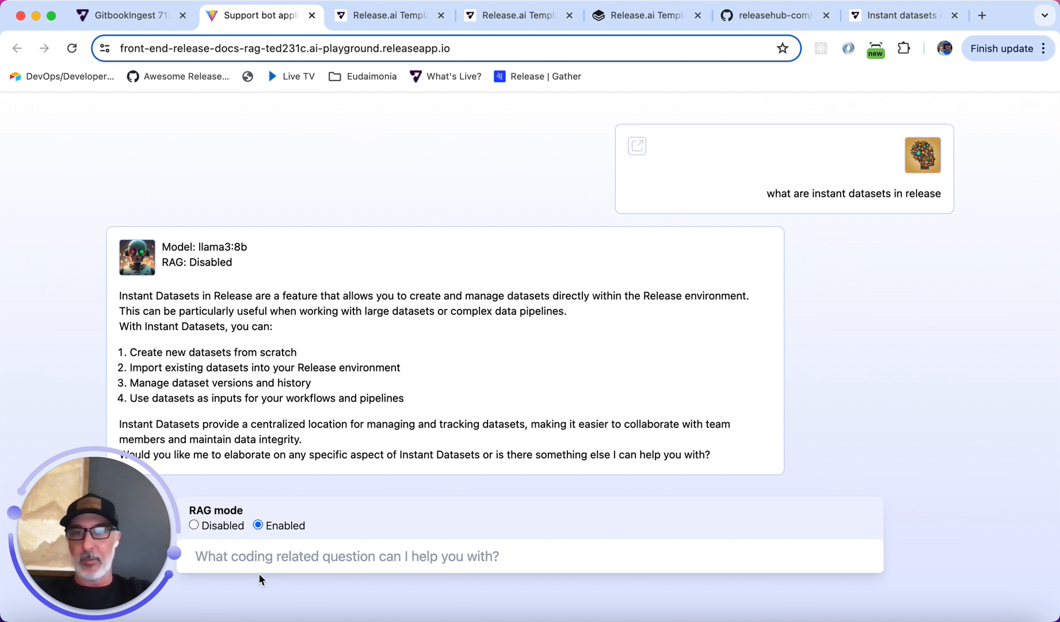
click(264, 562)
text(what are instant datasets in release)
key(Return)
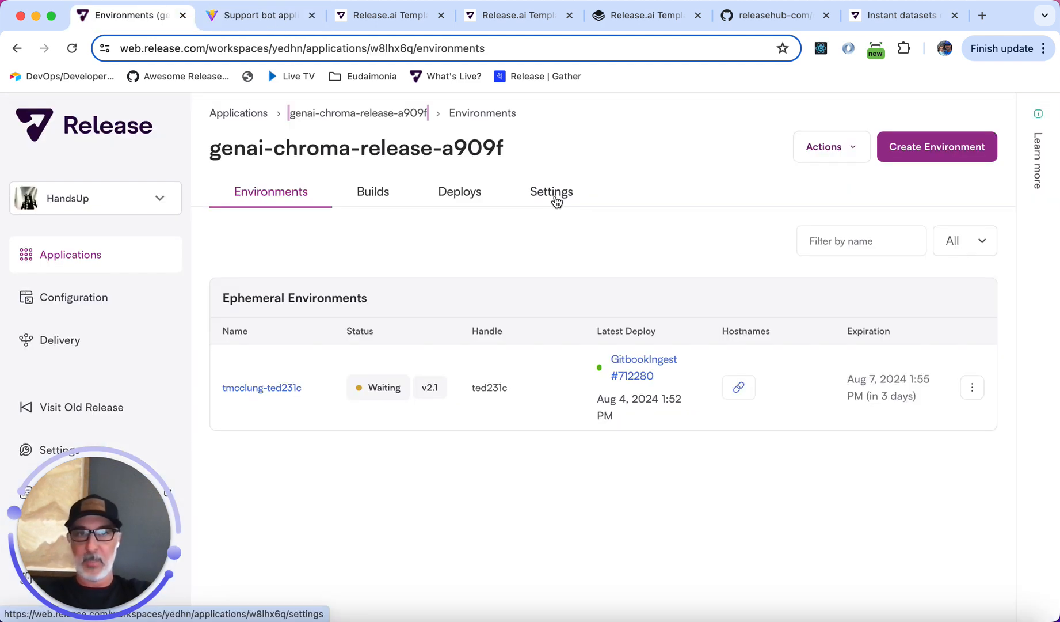
In the application template, paste a triggers block running the gitbook-ingest workflow on pushes to releasehub-com/docs main.
click(555, 199)
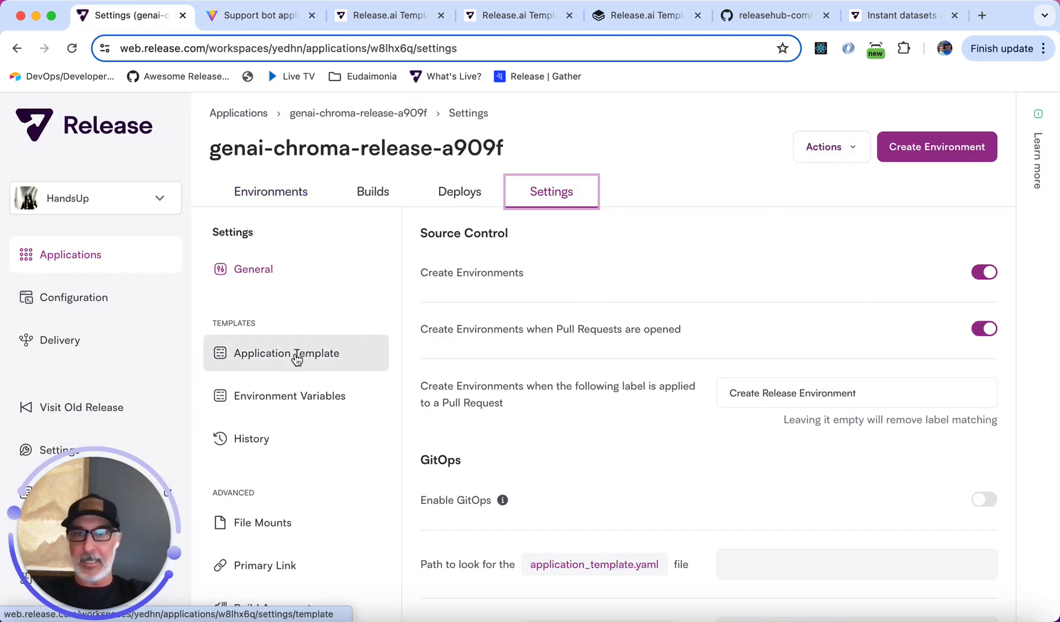
click(297, 359)
scroll(719, 414, down, 15)
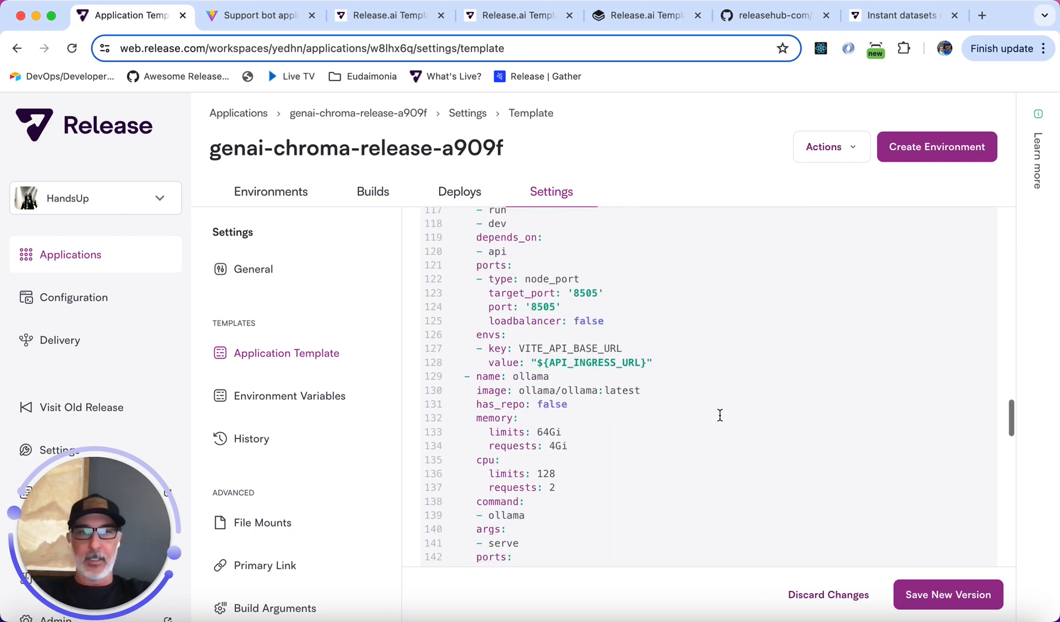
scroll(720, 414, down, 10)
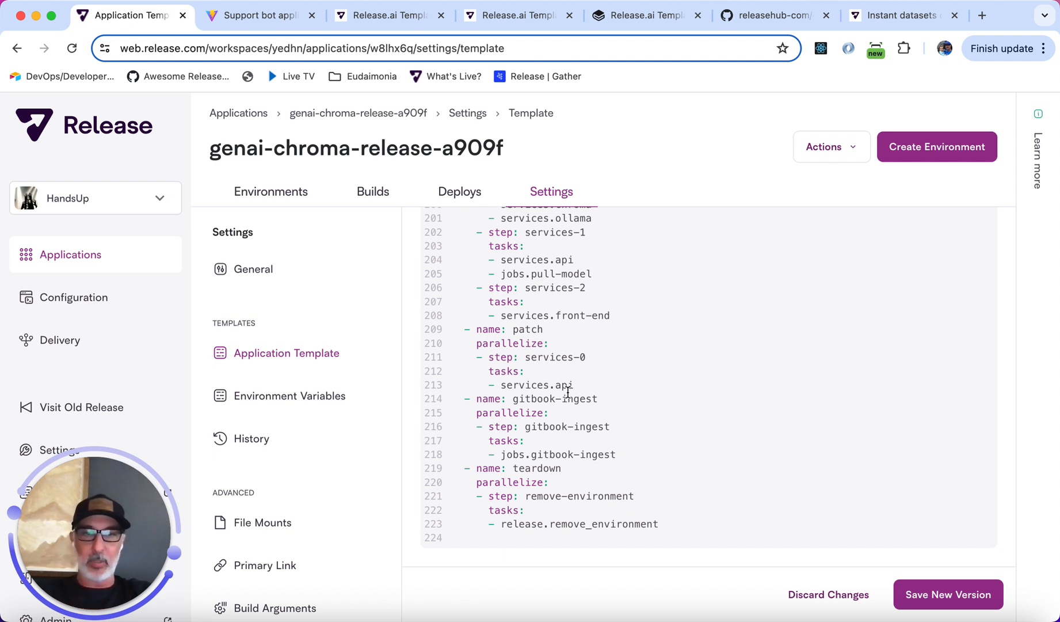
click(625, 317)
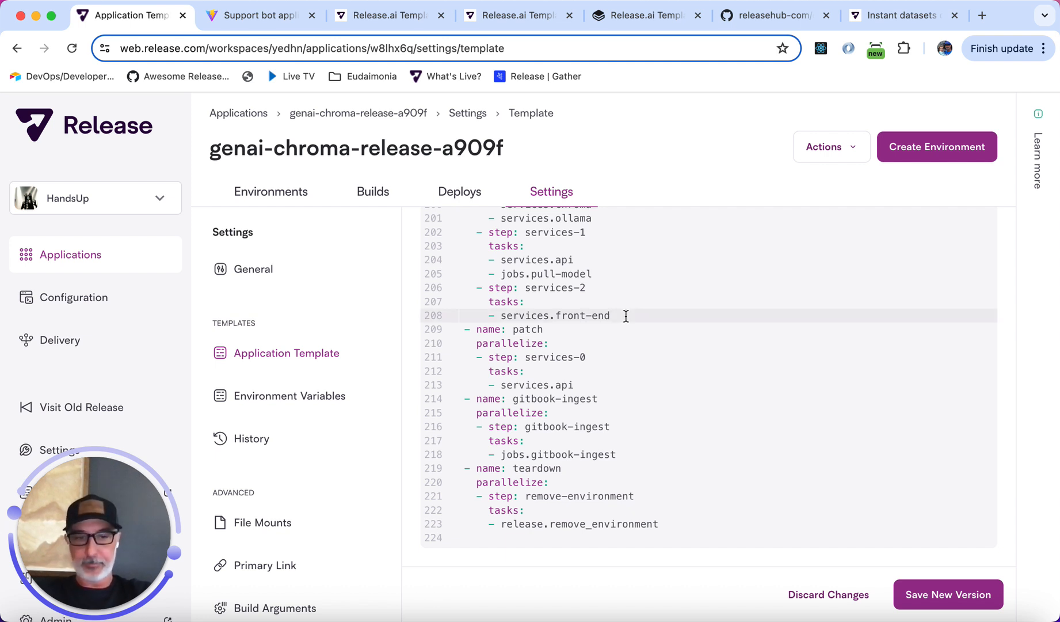
click(644, 309)
click(639, 315)
key(Return)
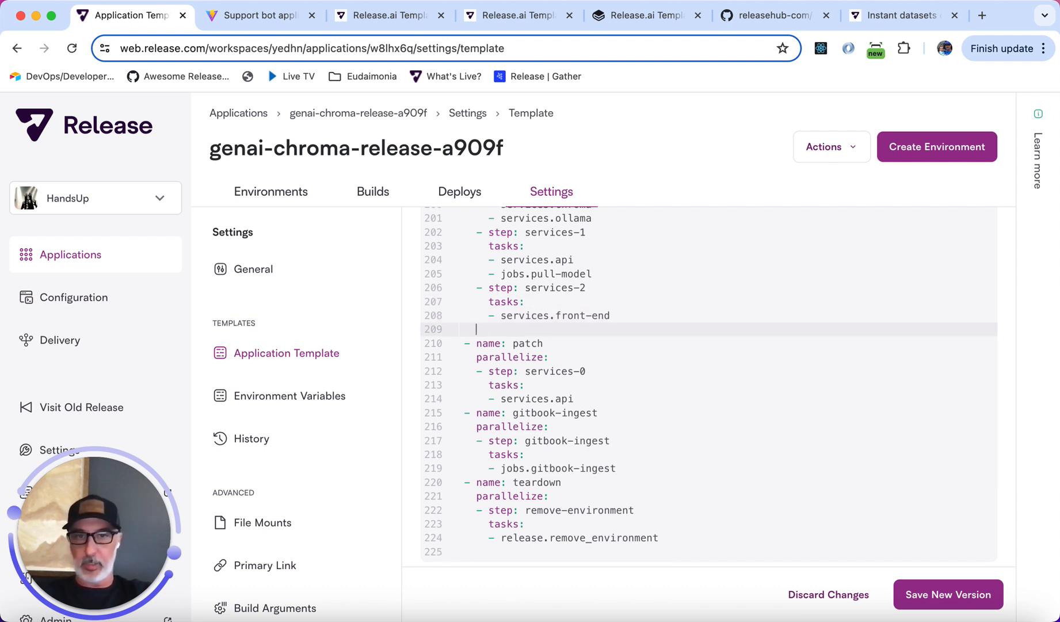
text(triggers: - events:   - type: git.push     repo: releasehub-com/docs     branch: main   actions:   - type: release.run_workflow     workflow: gitbook-ingest)
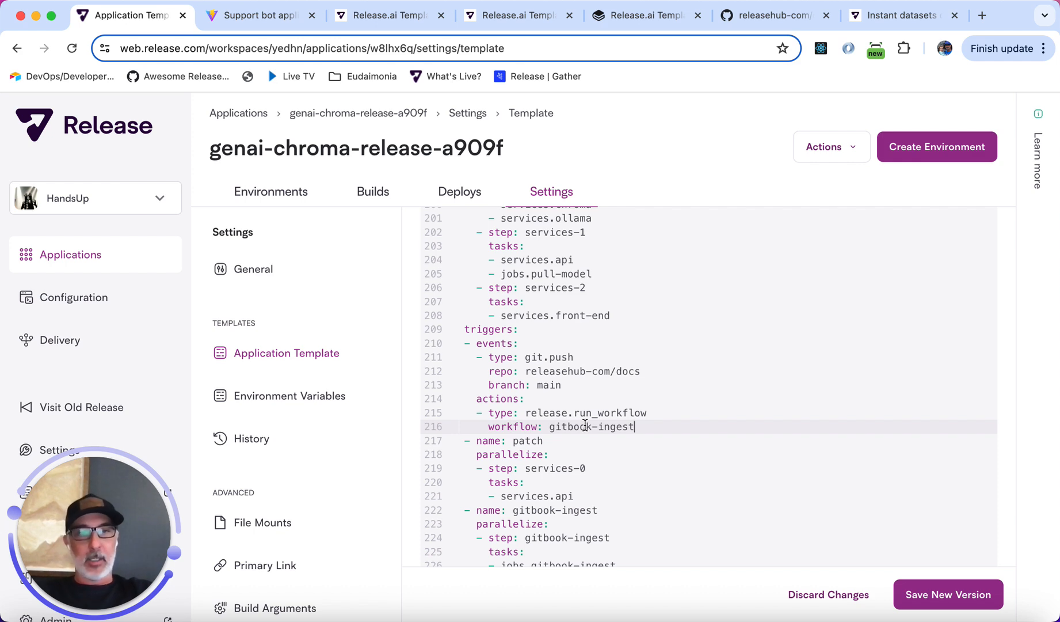
Try to save a new template version and review the reported template errors.
click(954, 593)
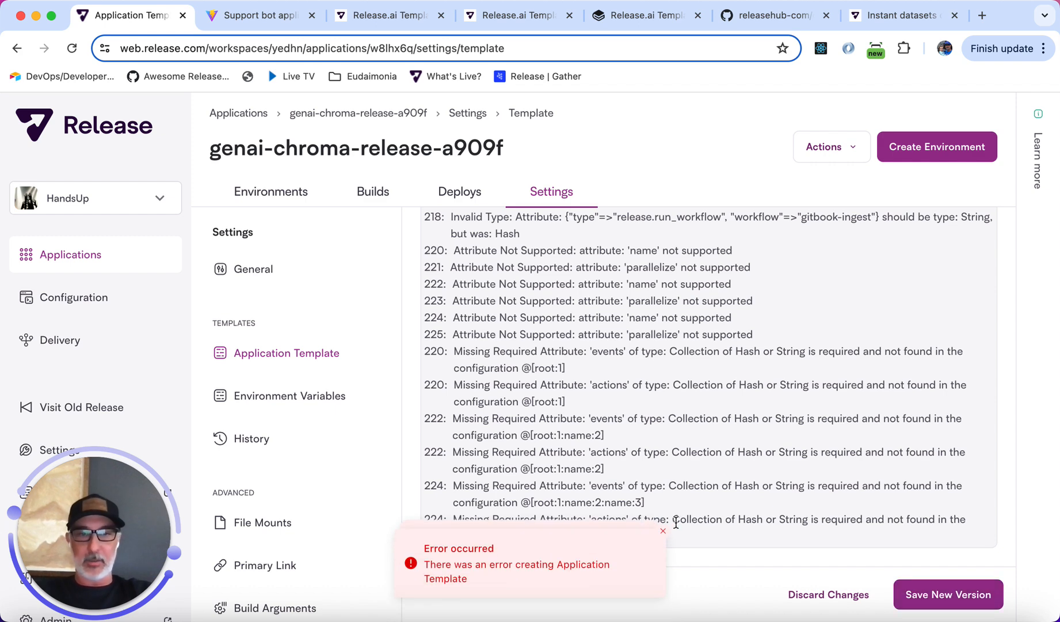
click(662, 531)
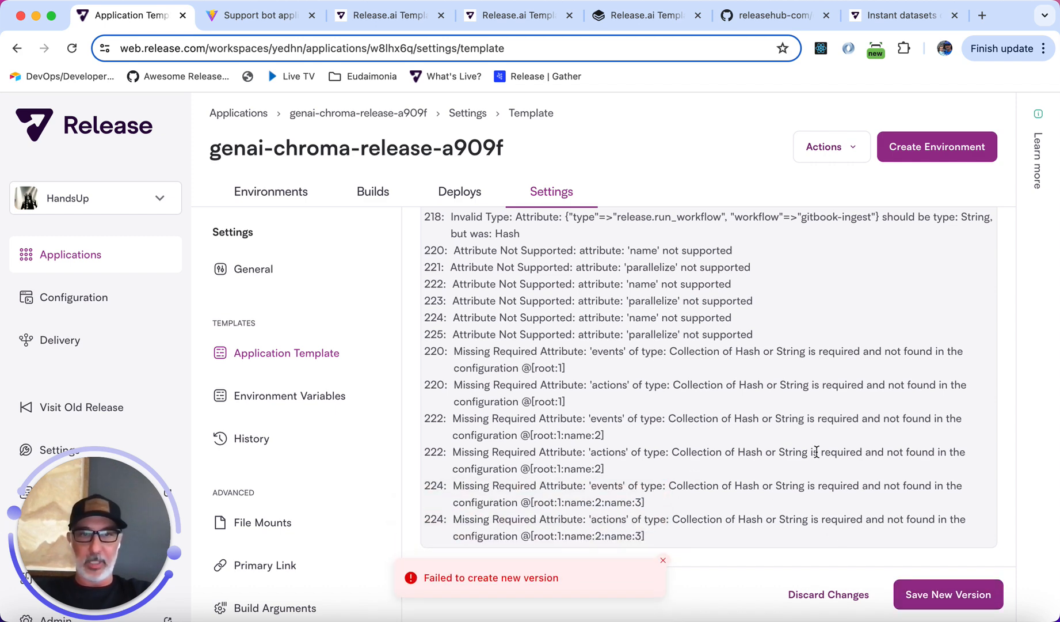
scroll(817, 452, up, 5)
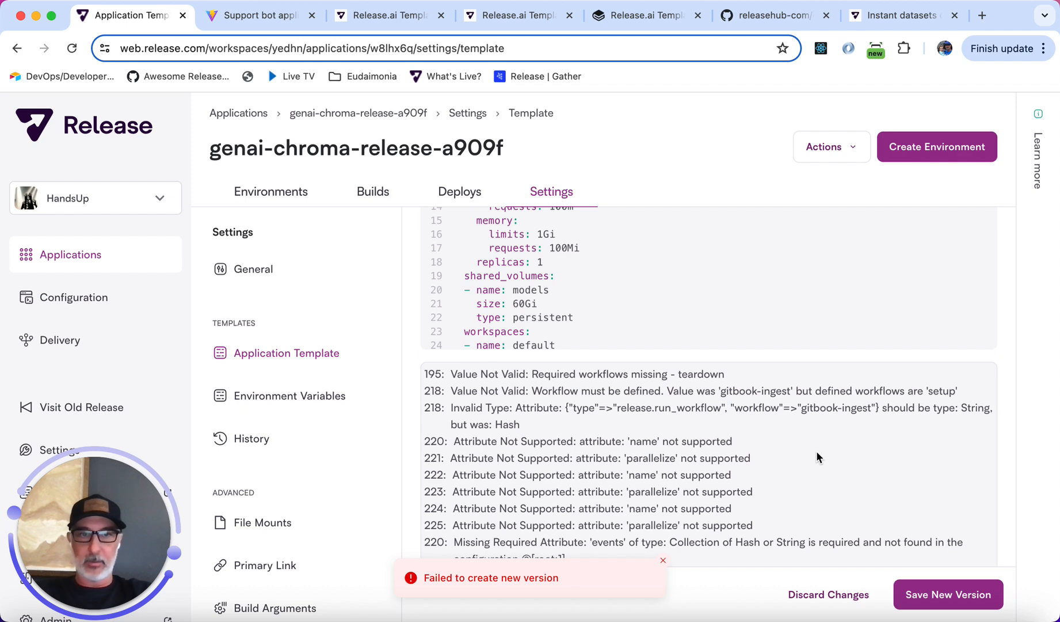
scroll(816, 450, up, 10)
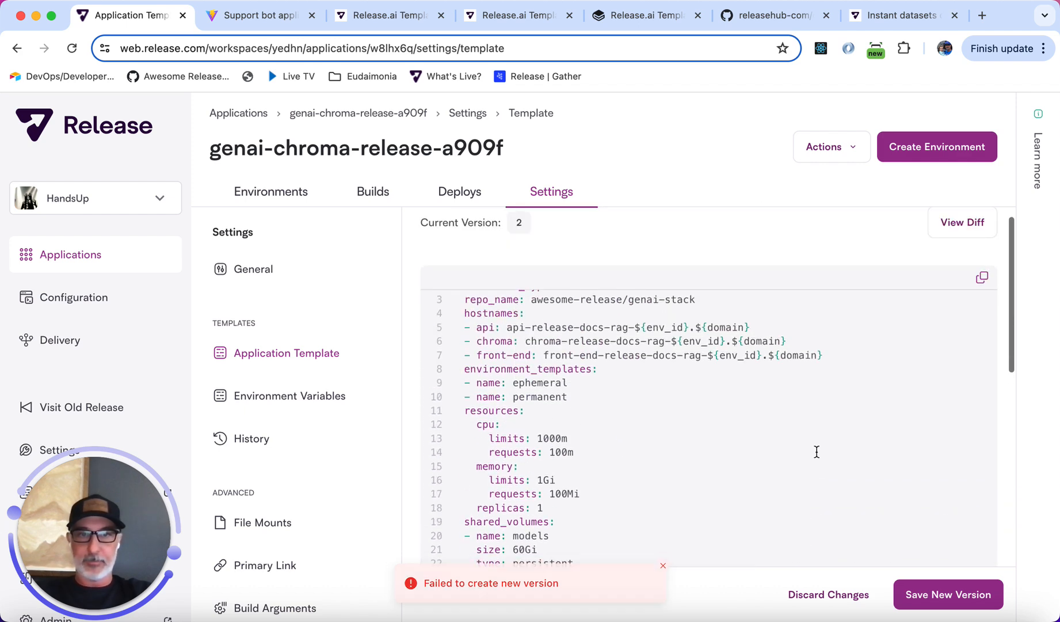
Move the triggers block out of the workflows section to just above it, then save a new template version.
scroll(816, 452, down, 20)
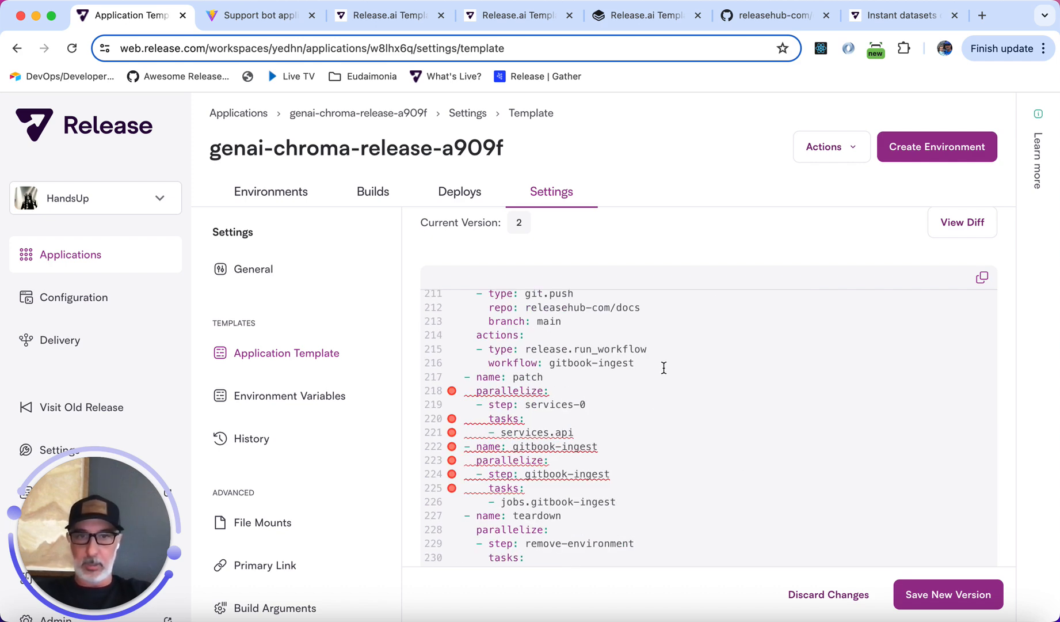
scroll(661, 362, up, 5)
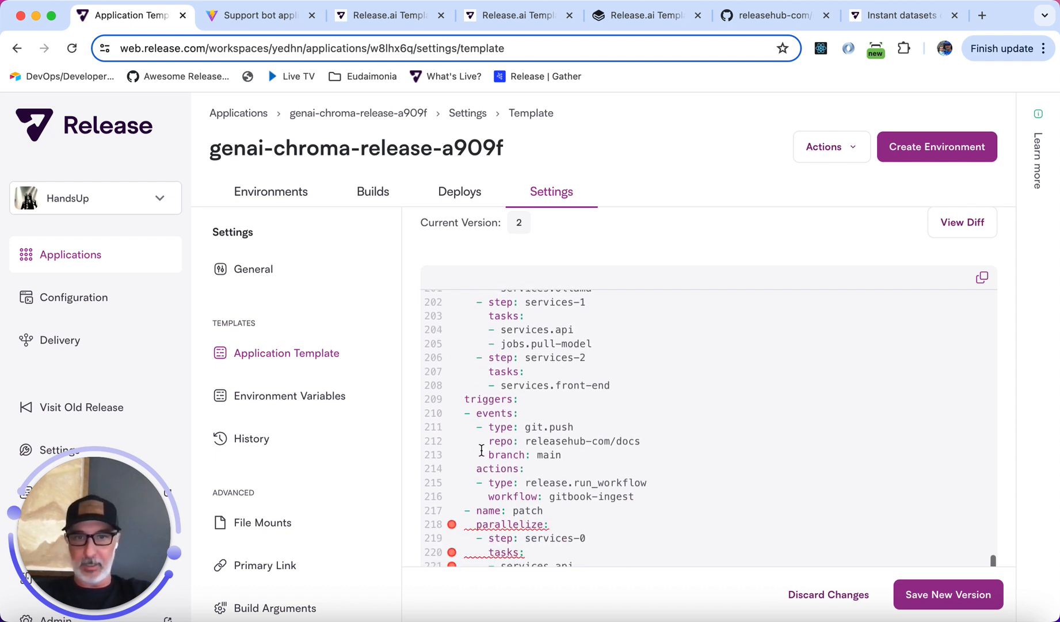
click(485, 426)
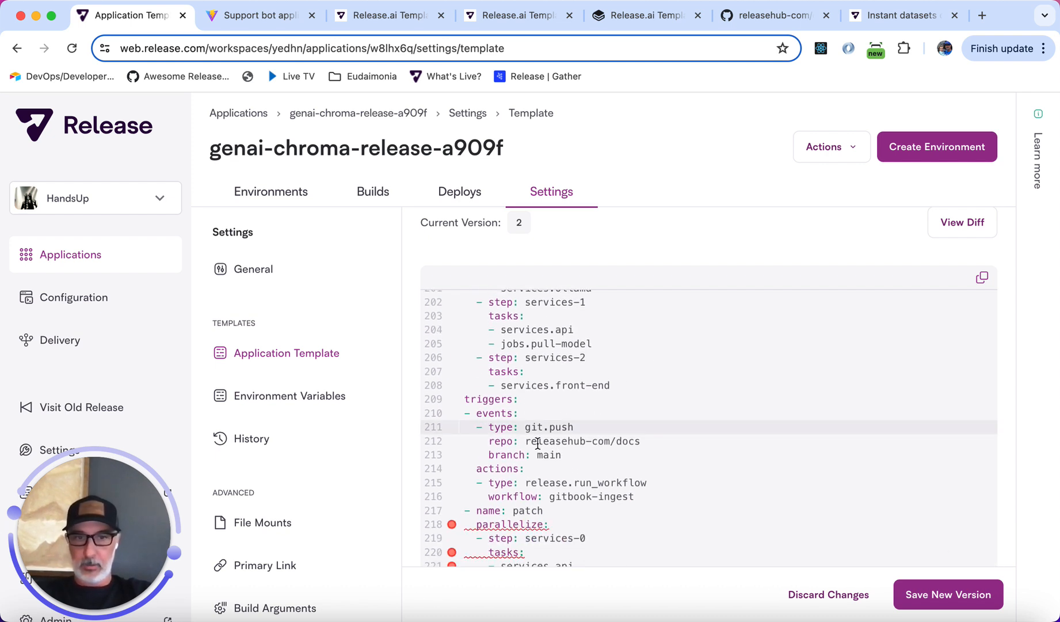
scroll(633, 426, up, 10)
click(702, 403)
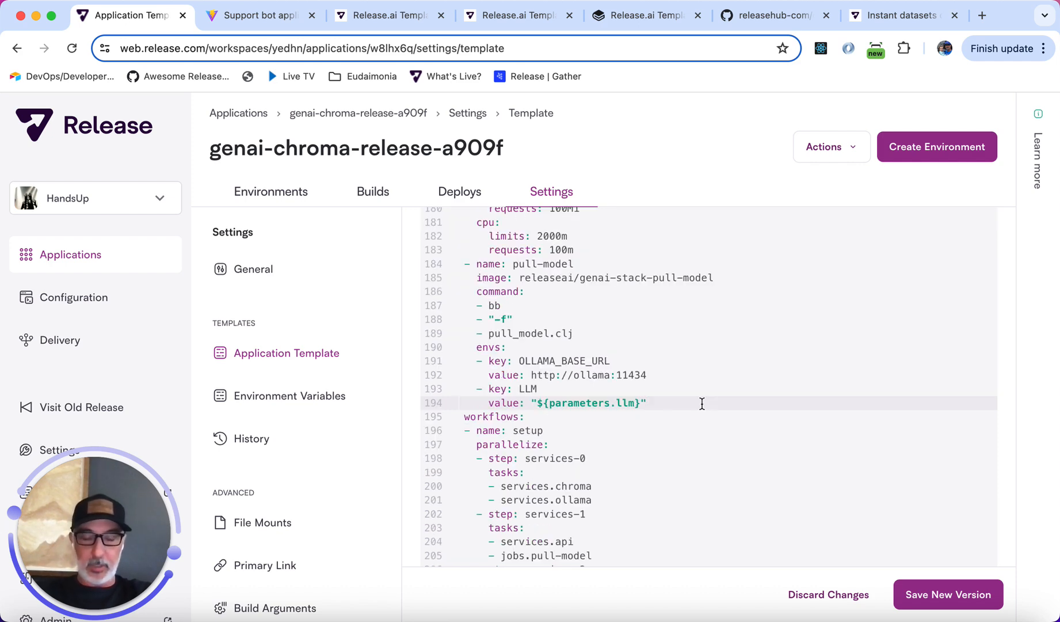
key(Return)
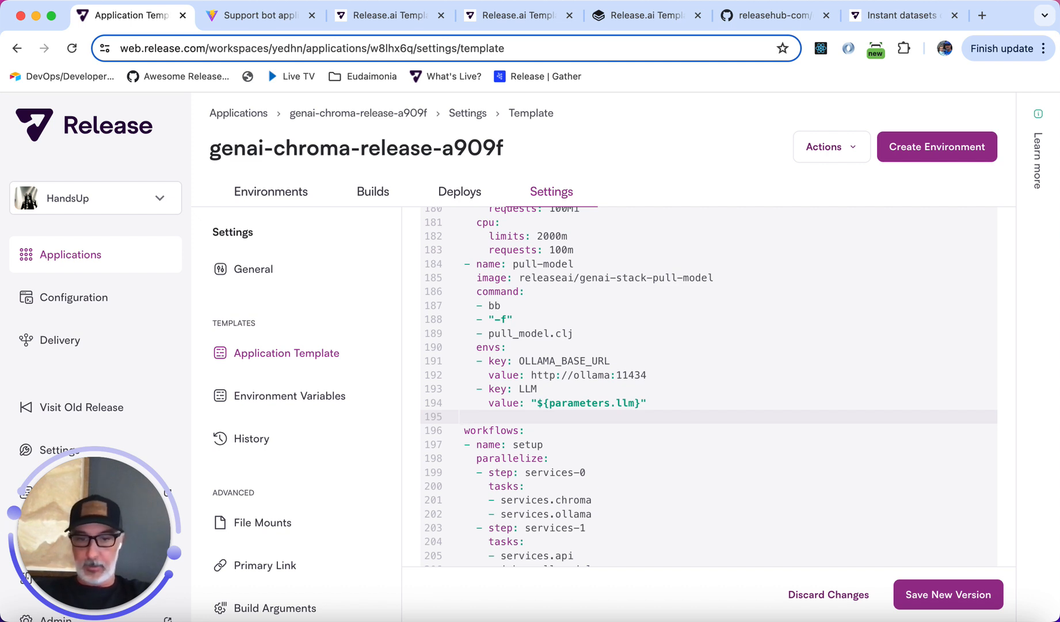
text(triggers: - events:   - type: git.push     repo: releasehub-com/docs     branch: main   actions:   - type: release.run_workflow     workflow: gitbook-ingest)
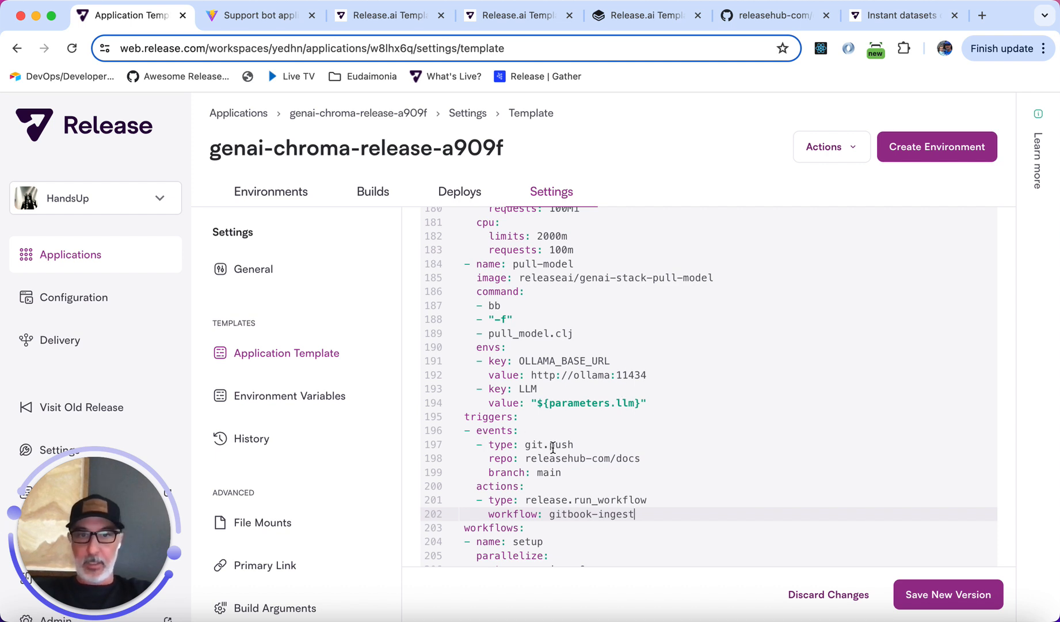
scroll(553, 447, down, 1)
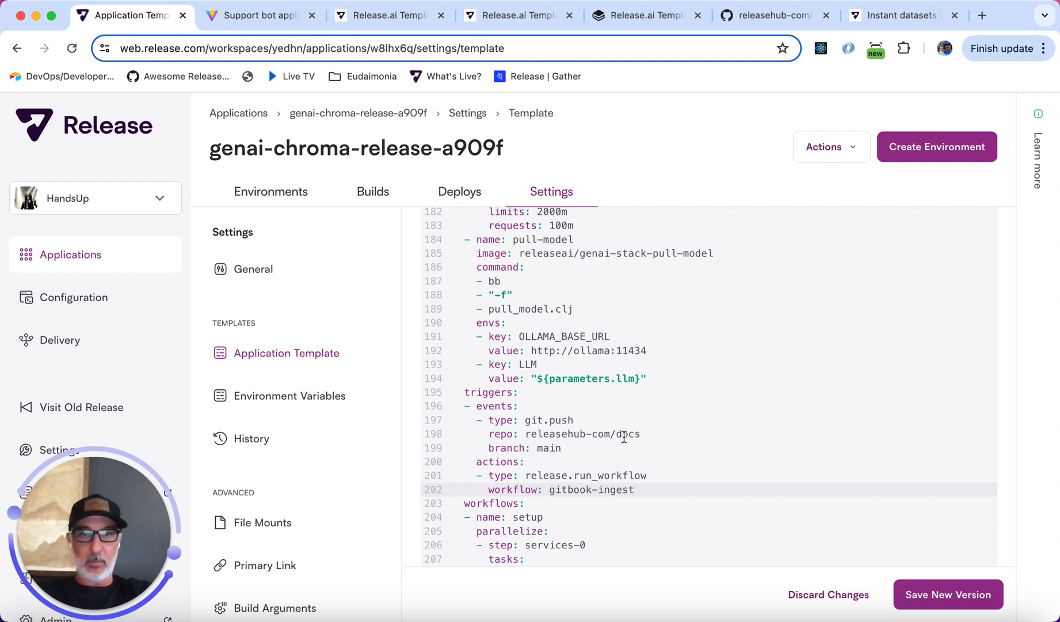
click(546, 447)
scroll(546, 447, down, 3)
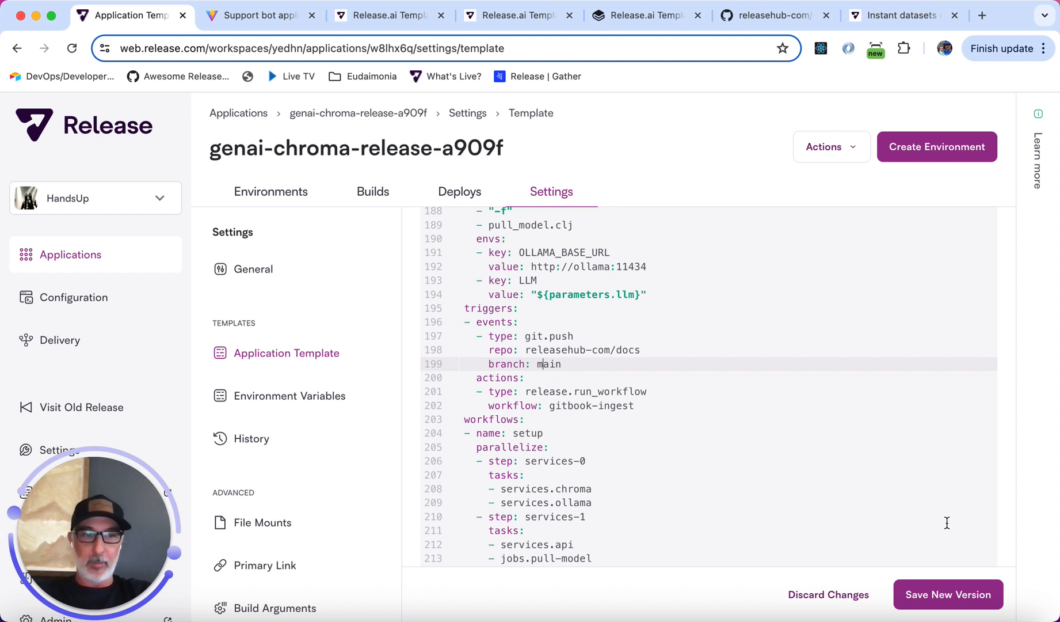
click(949, 602)
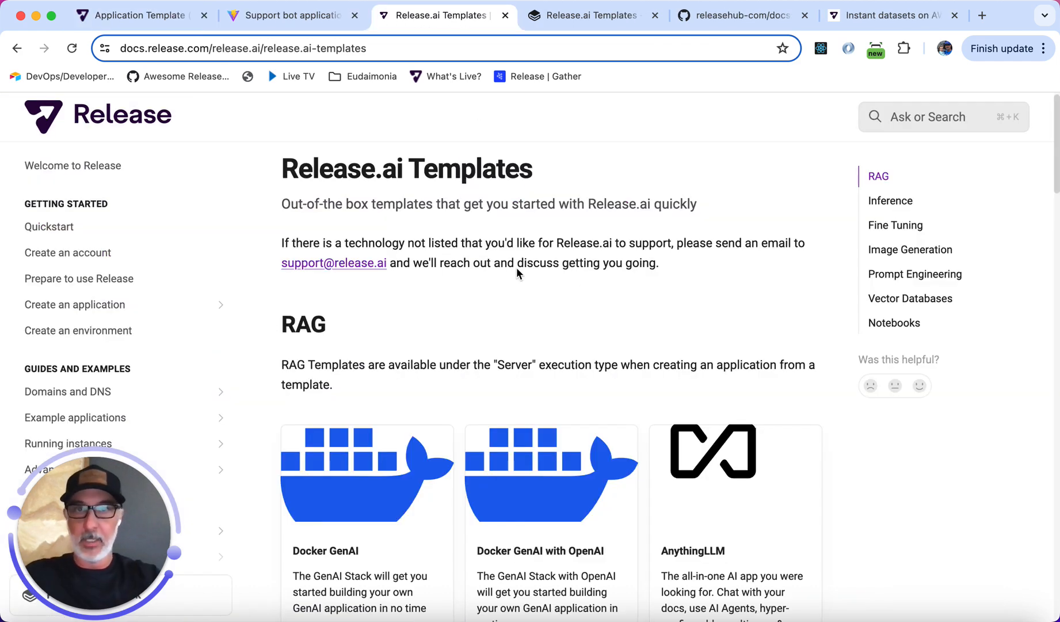
Review the RAG templates listed on the Release.ai Templates documentation page.
scroll(528, 259, down, 1)
scroll(528, 259, up, 1)
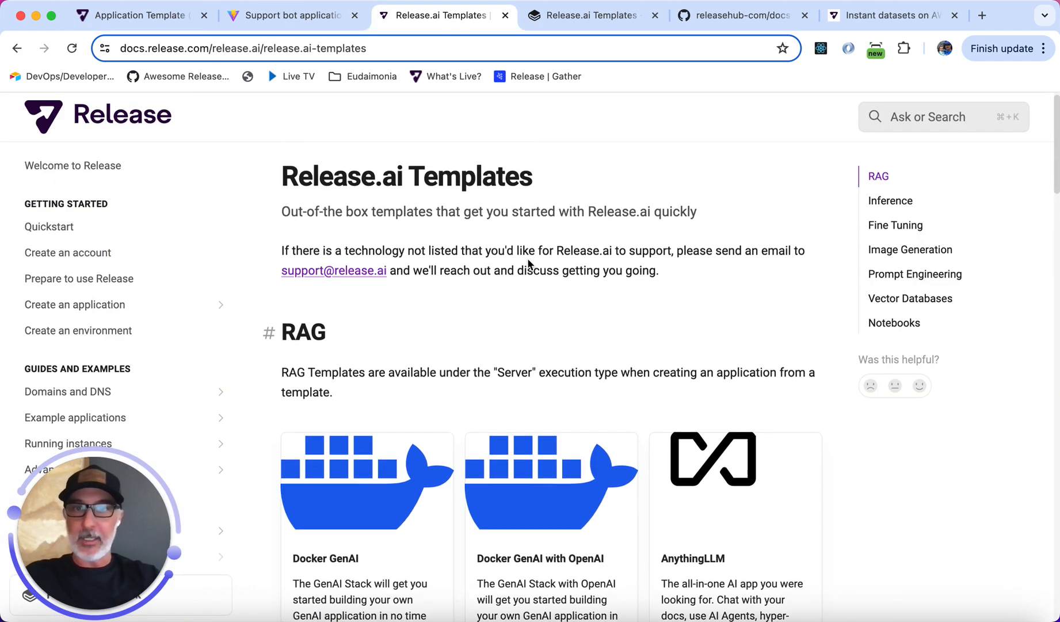
scroll(528, 259, down, 2)
scroll(528, 259, down, 1)
scroll(461, 369, up, 2)
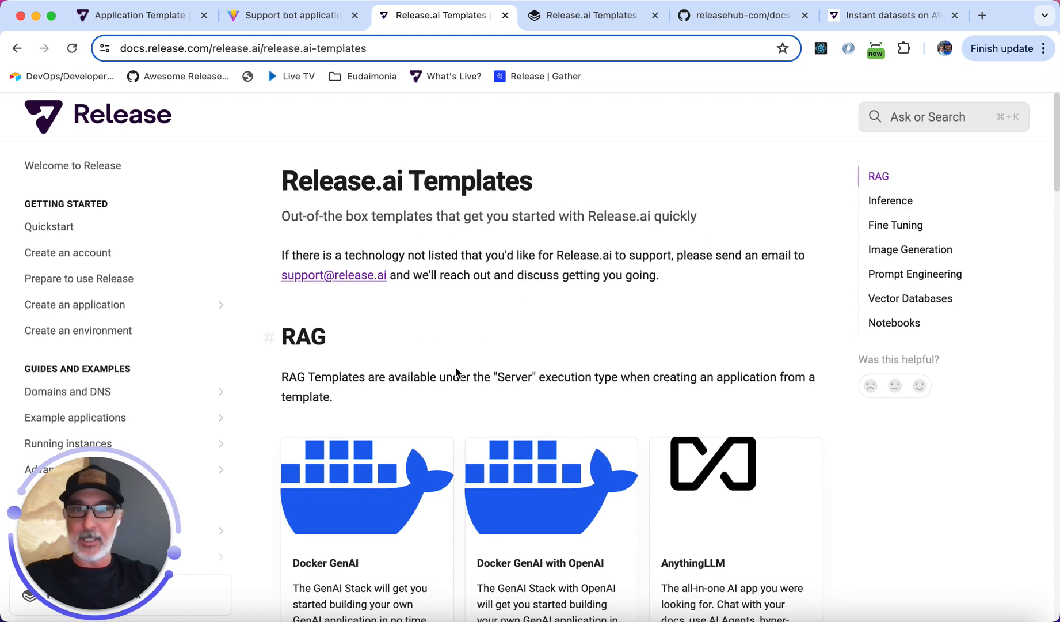
scroll(460, 369, down, 8)
scroll(460, 369, up, 4)
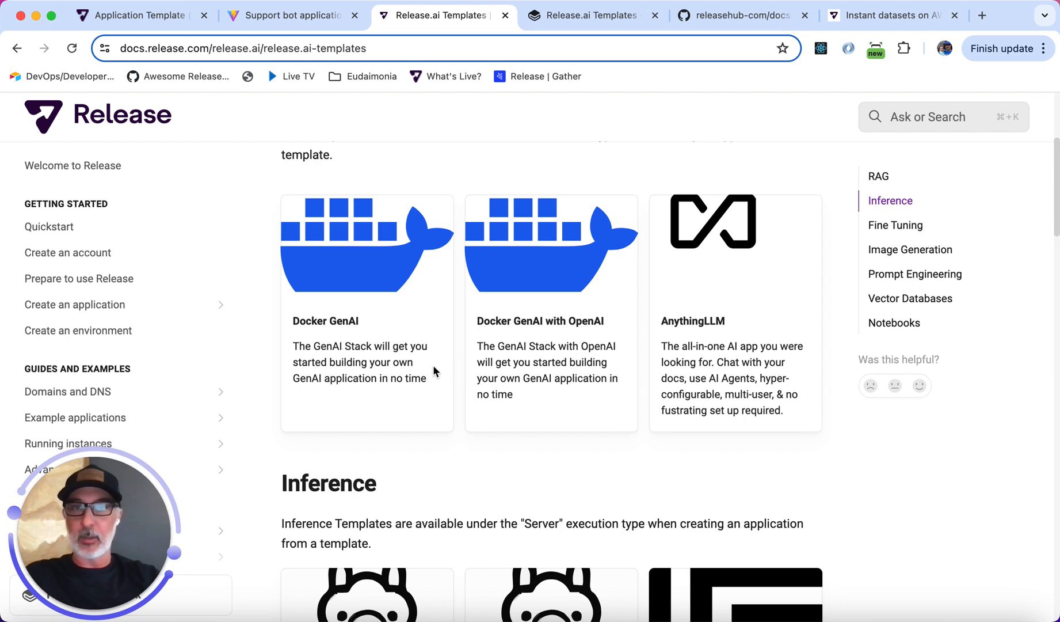
scroll(412, 305, up, 2)
Enable RAG mode and ask the support bot 'does release.ia support genai-chroma'.
click(286, 16)
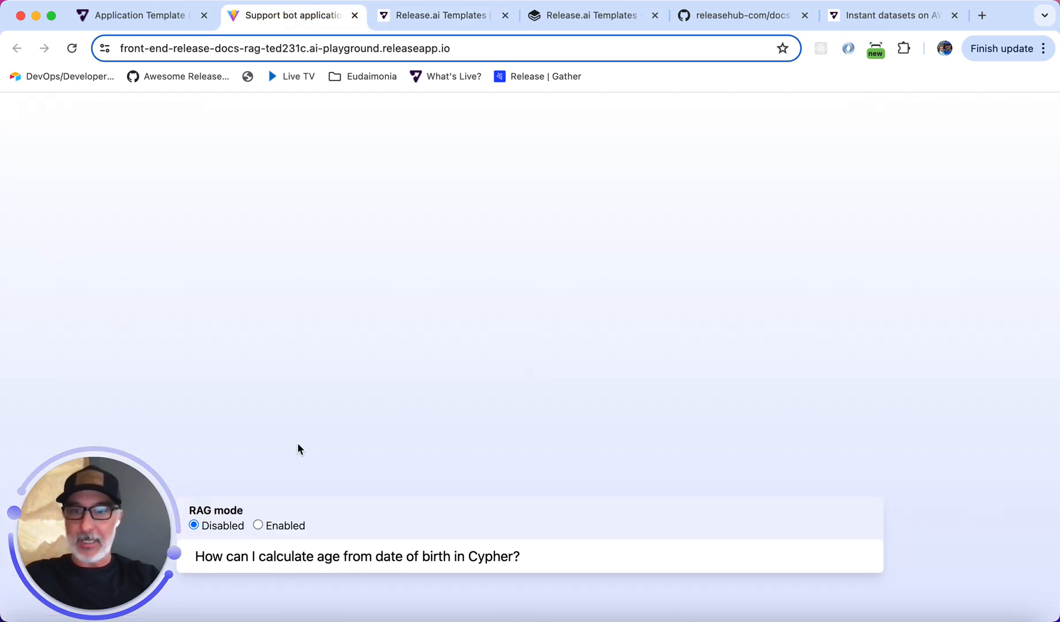
click(259, 525)
triple_click(331, 555)
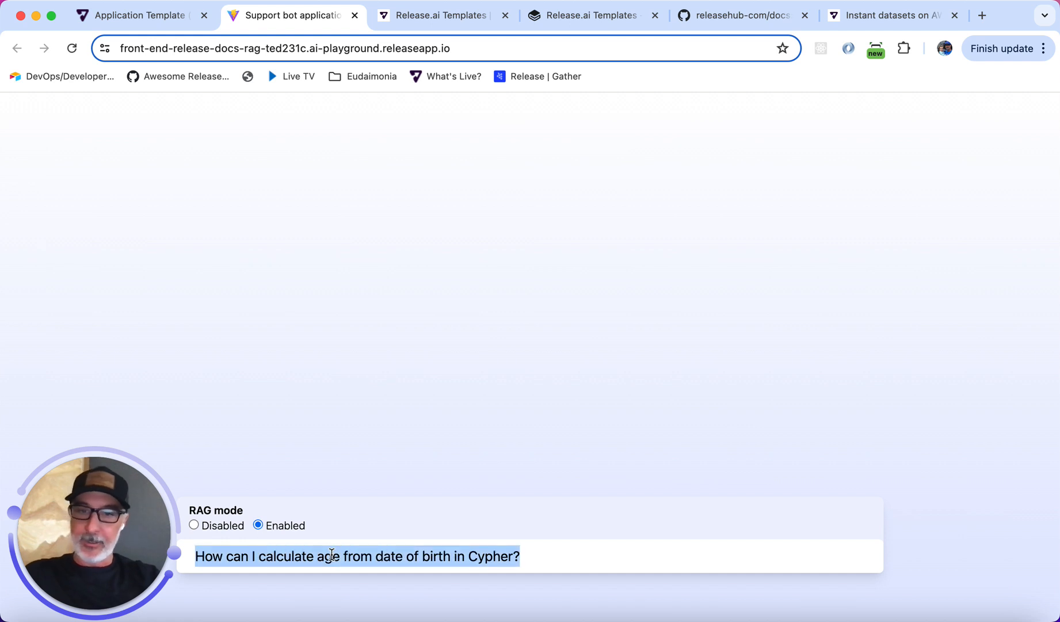
text(does )
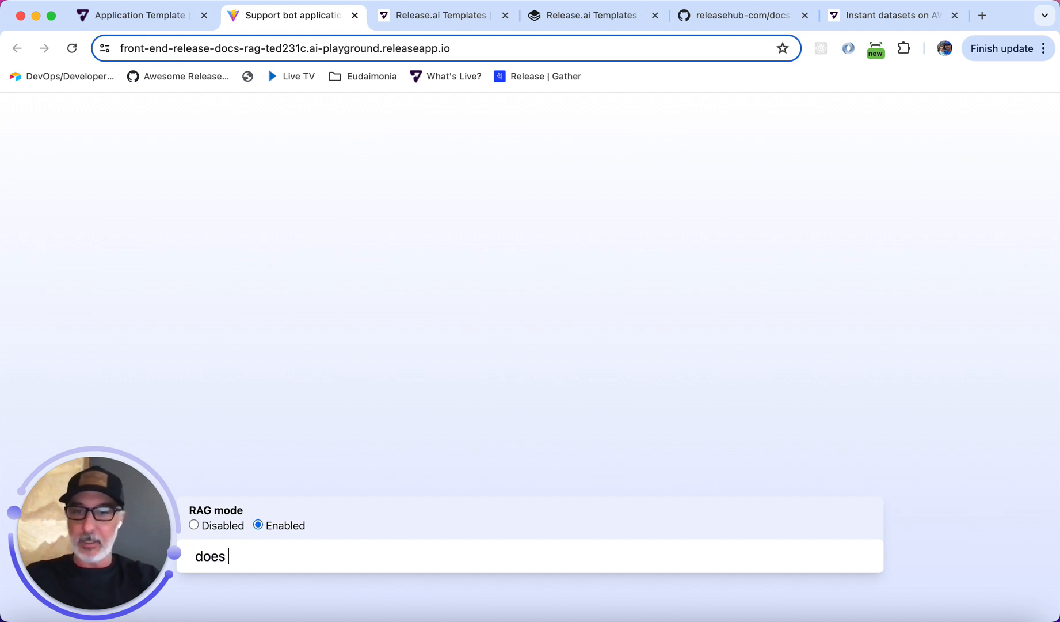
text(release.ia support)
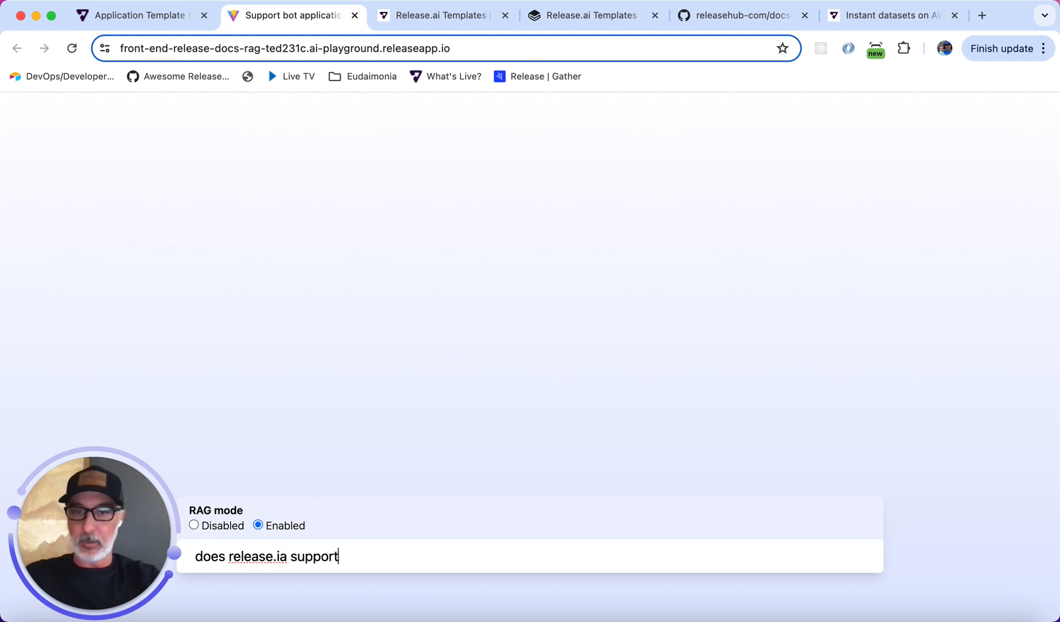
text( genai)
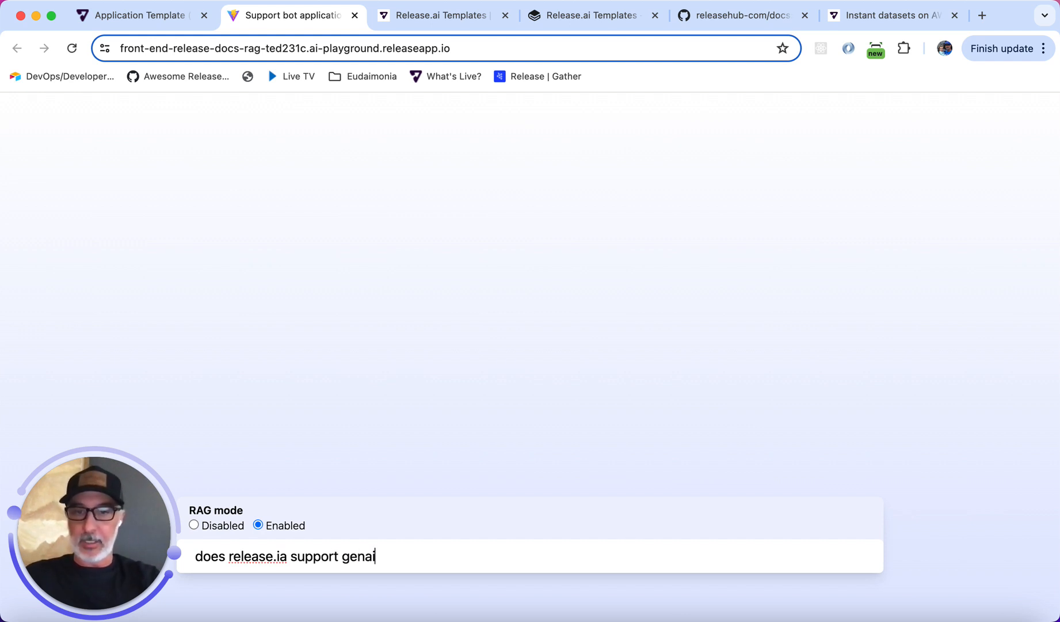
text(-chroma)
key(Return)
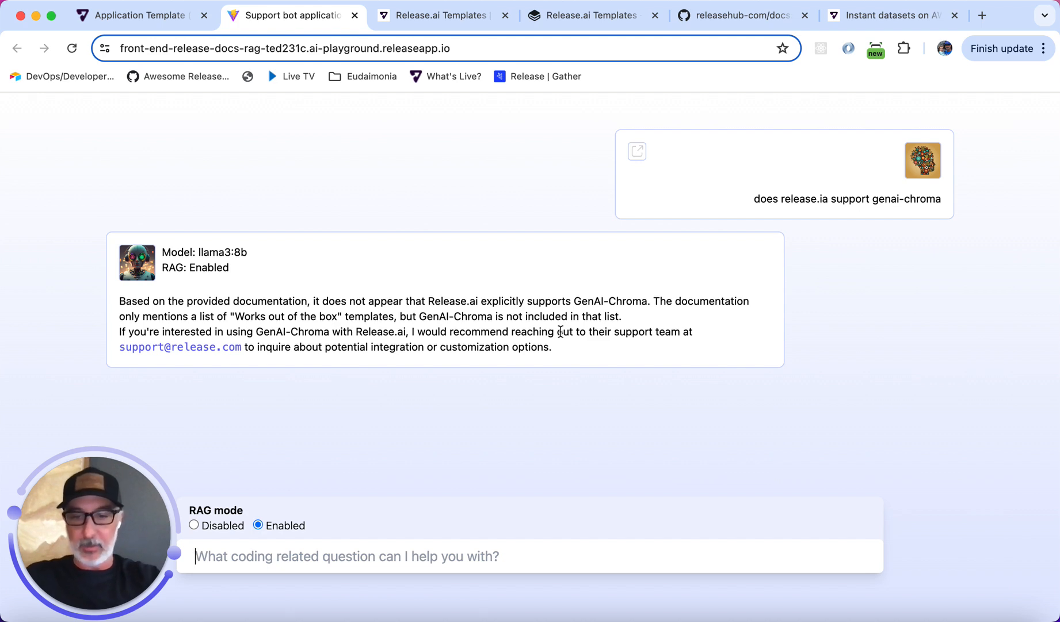
In GitBook, open the Release.ai Templates page for editing and merge the change request adding the Docker GenAI-Chroma Release card.
key(super+4)
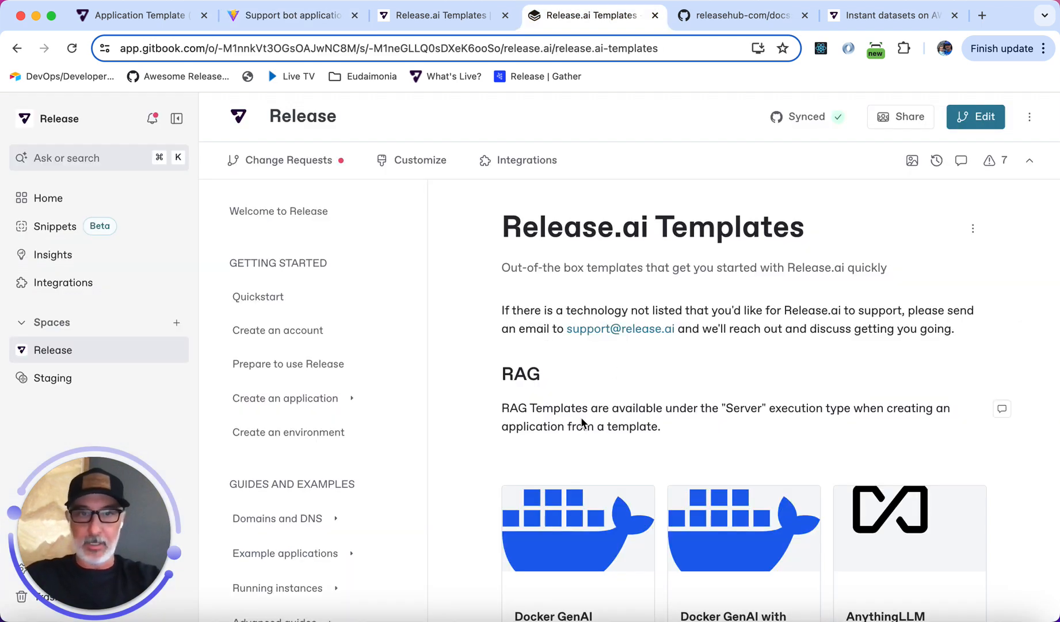
scroll(580, 423, down, 3)
scroll(581, 423, down, 5)
scroll(580, 424, up, 5)
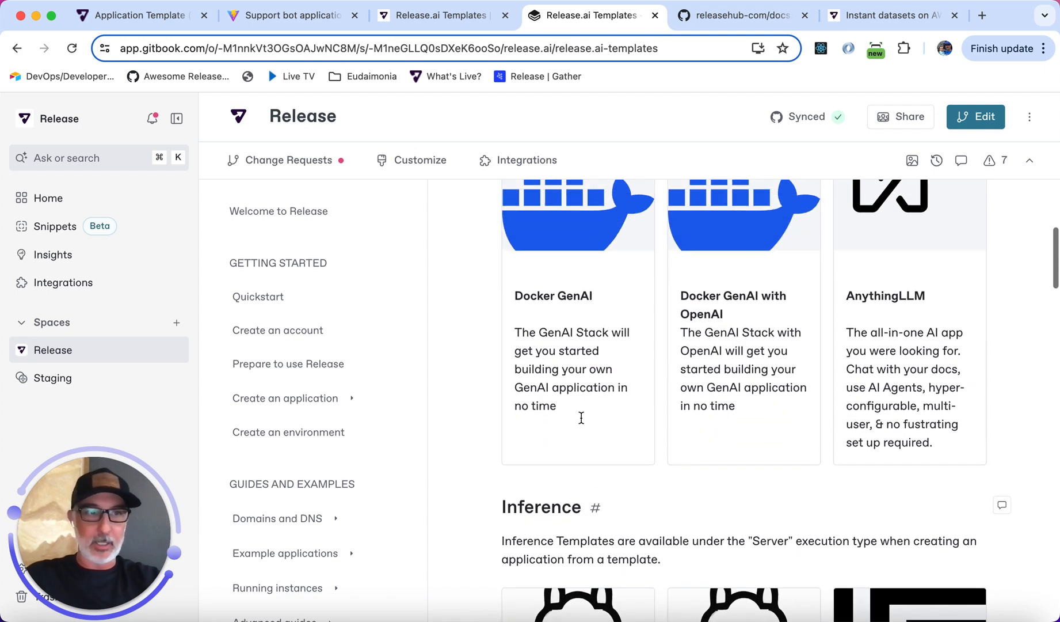
scroll(581, 423, down, 2)
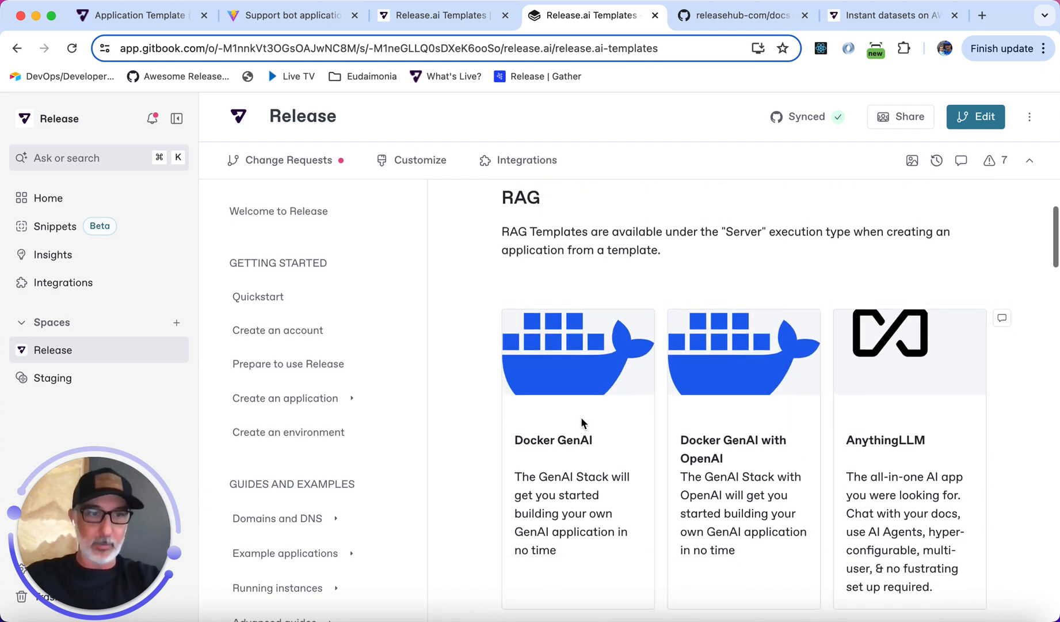
scroll(582, 419, down, 5)
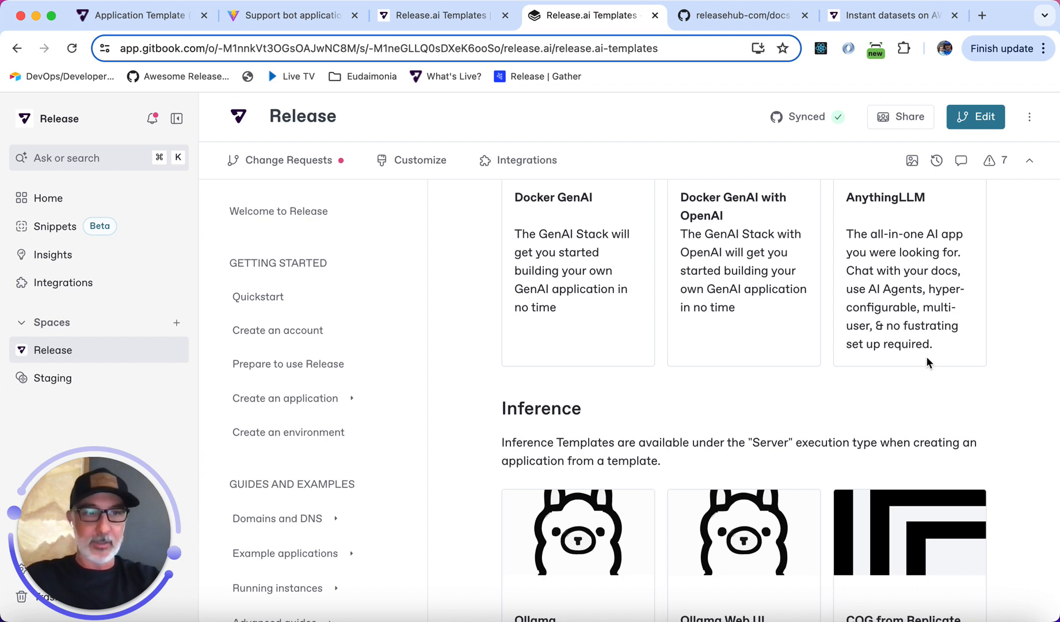
scroll(927, 358, up, 5)
click(979, 122)
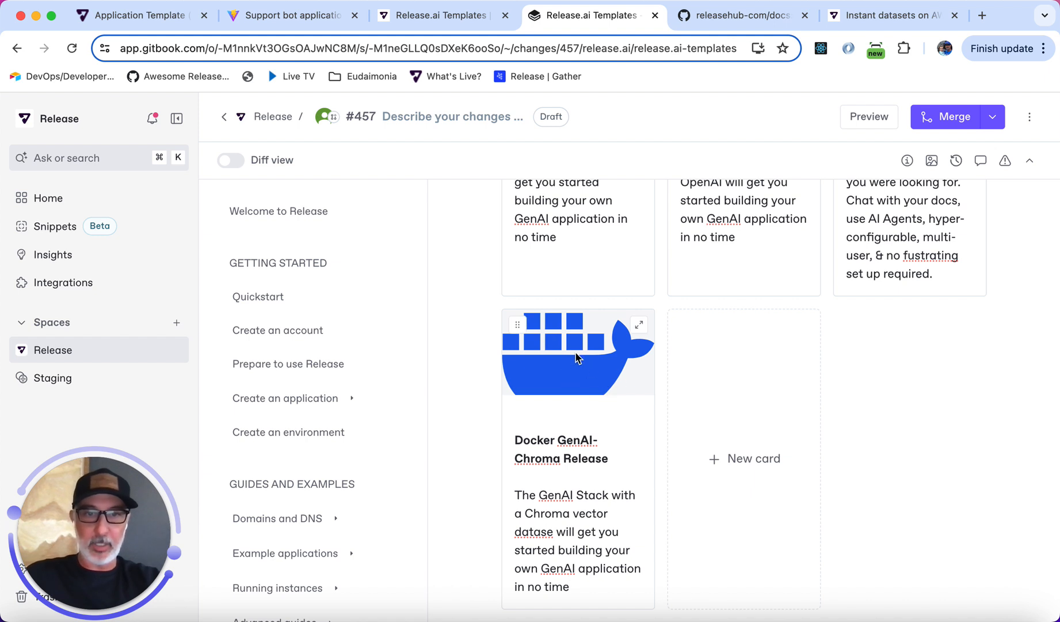
scroll(592, 473, down, 1)
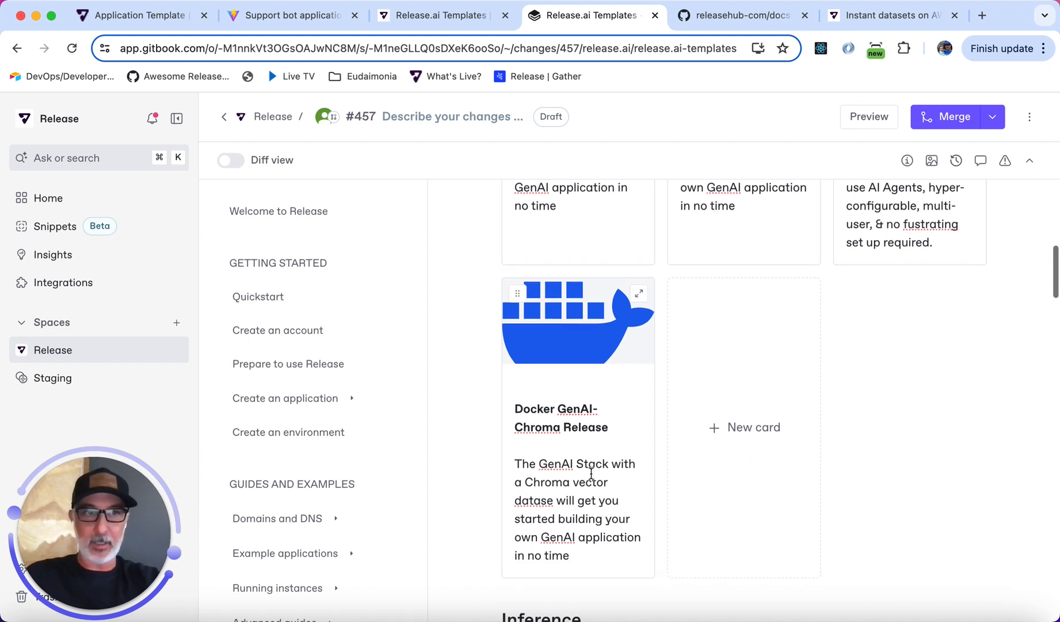
scroll(591, 473, down, 3)
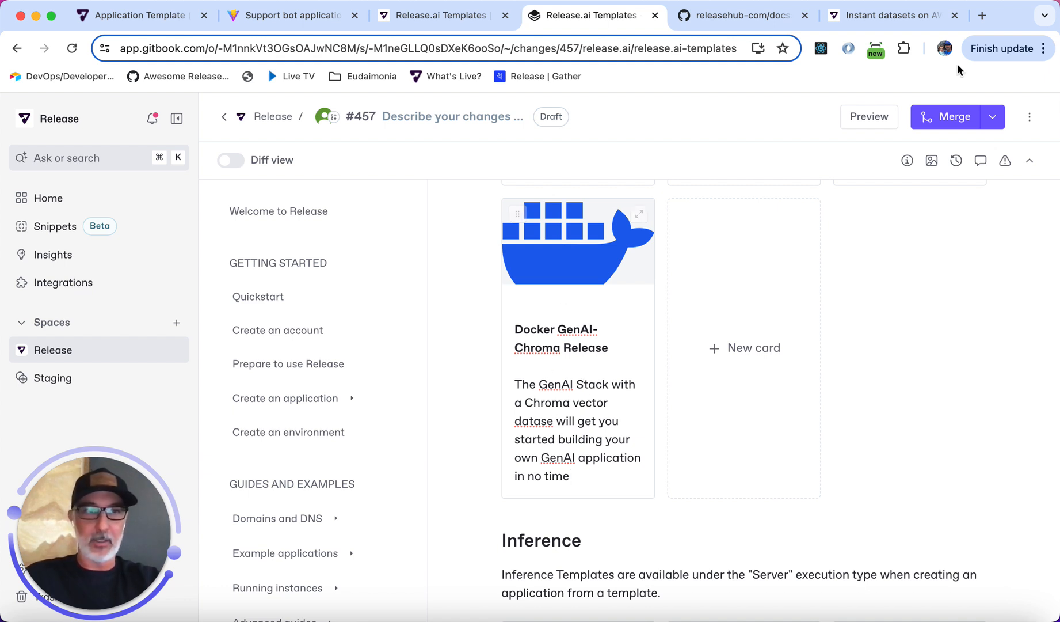
click(955, 118)
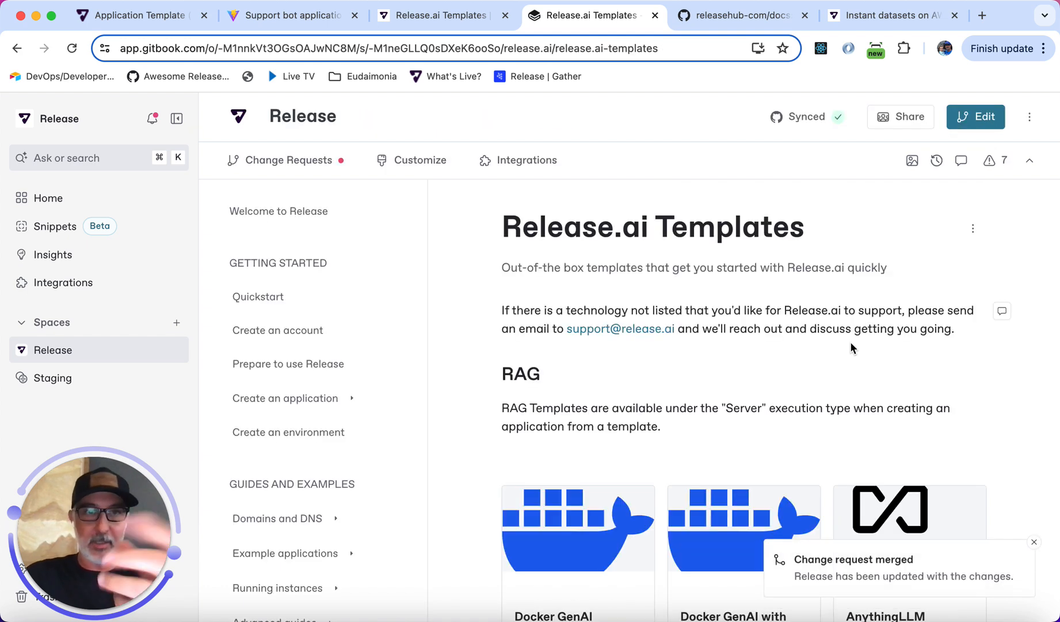
Check the latest commit in the releasehub-com/docs repository and the triggered GitbookIngest deploy's job logs.
click(727, 18)
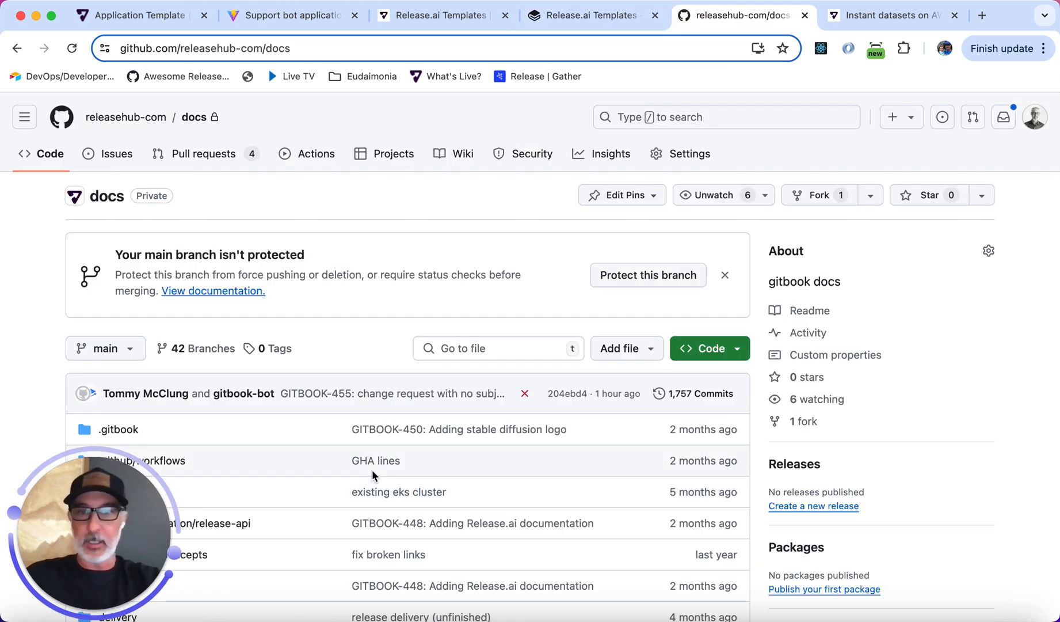
scroll(372, 469, down, 1)
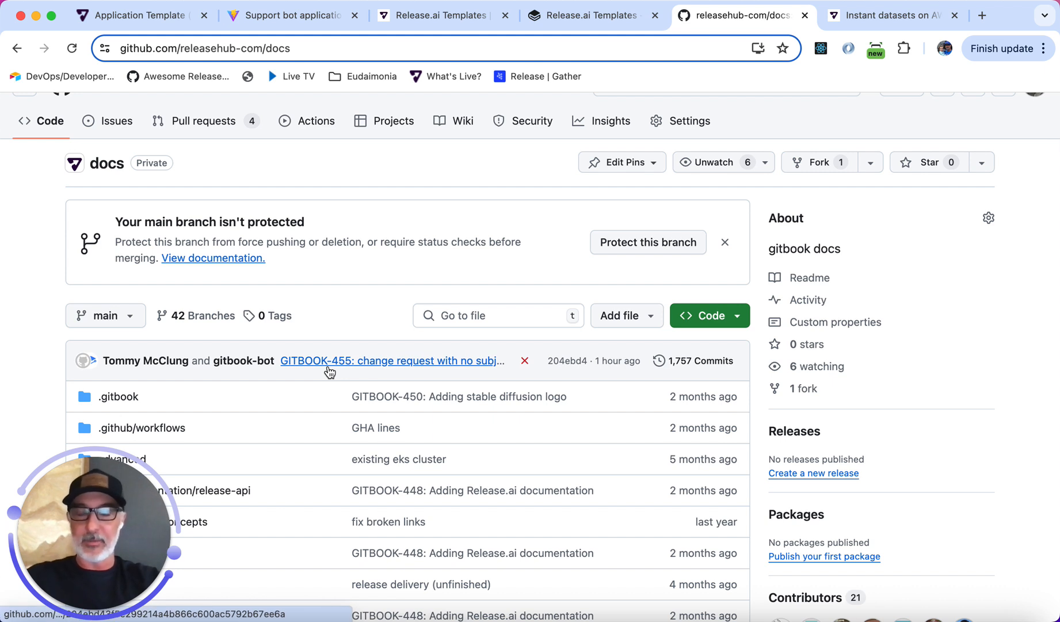
mouse_move(326, 361)
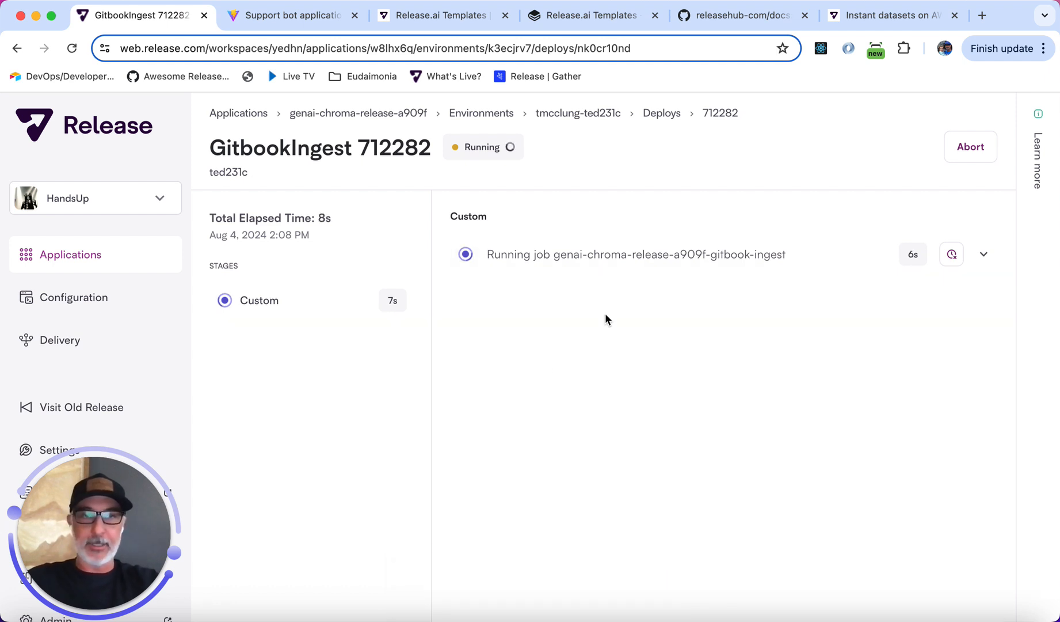
click(620, 261)
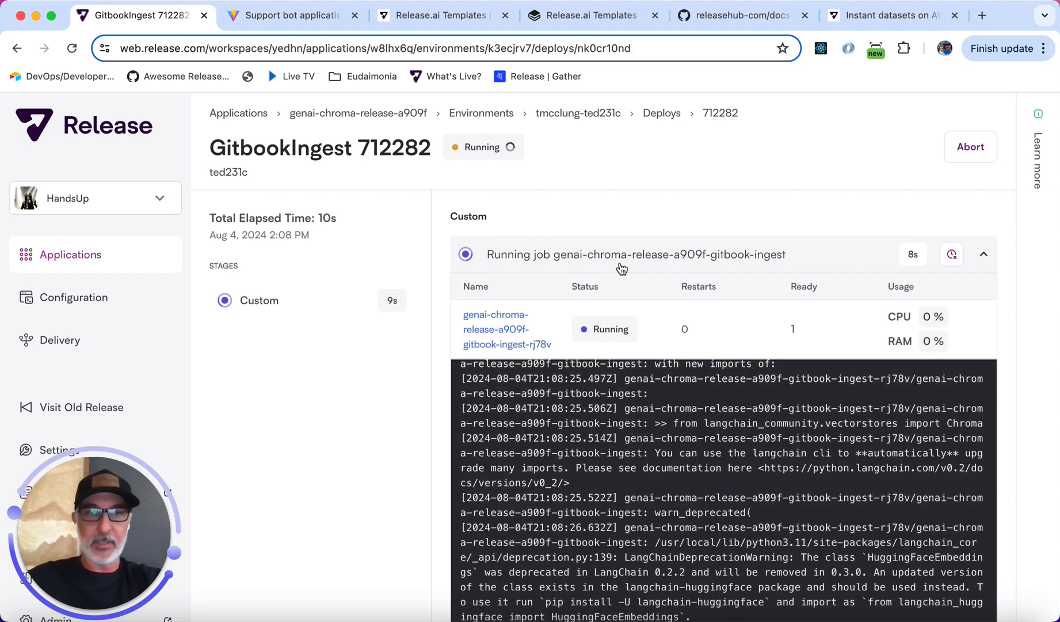
scroll(620, 264, down, 1)
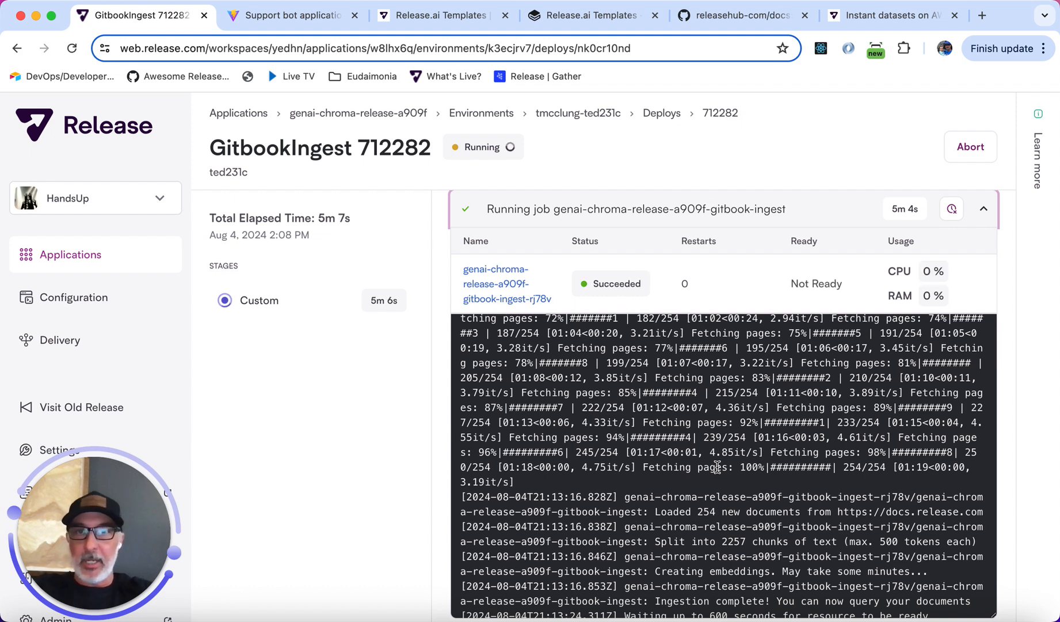
Switch to the support bot, enable RAG mode and ask 'does release-ai support genai-chroma'.
click(300, 22)
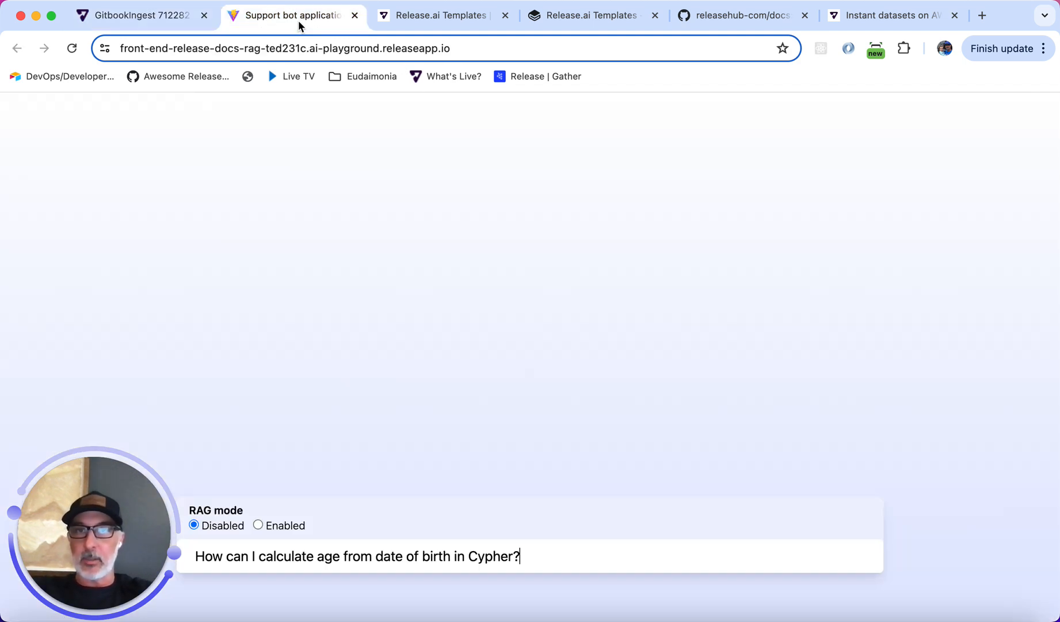
triple_click(423, 553)
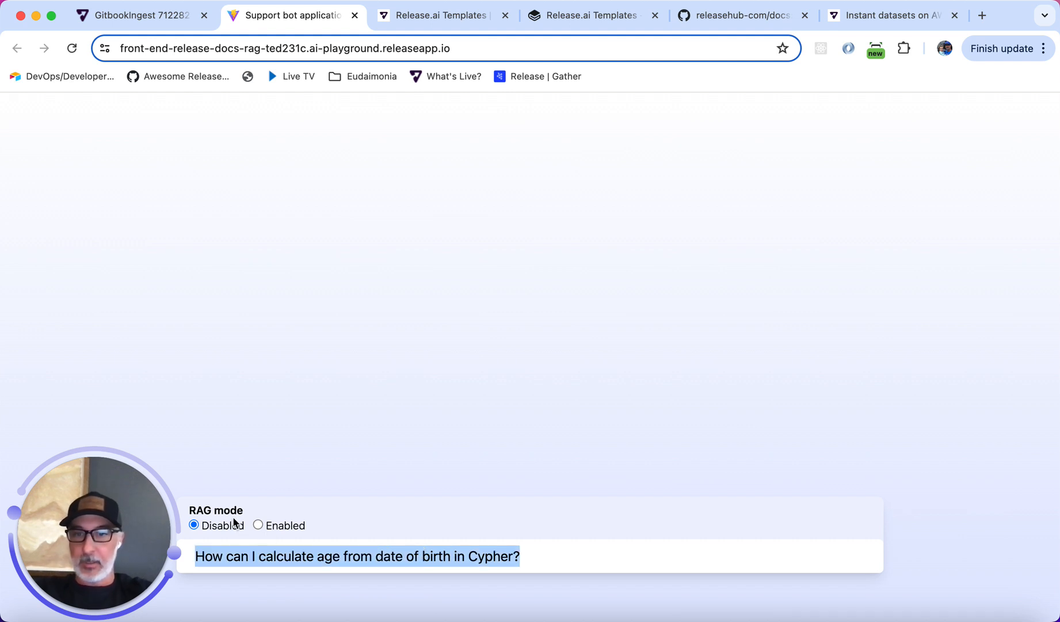
click(257, 523)
click(287, 545)
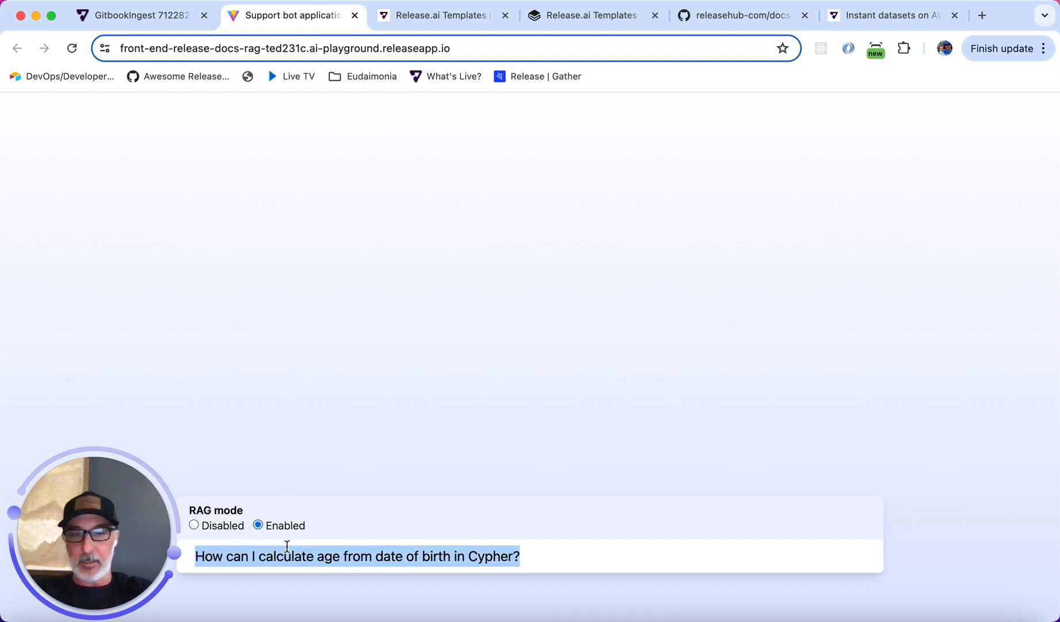
text(does release-ai support )
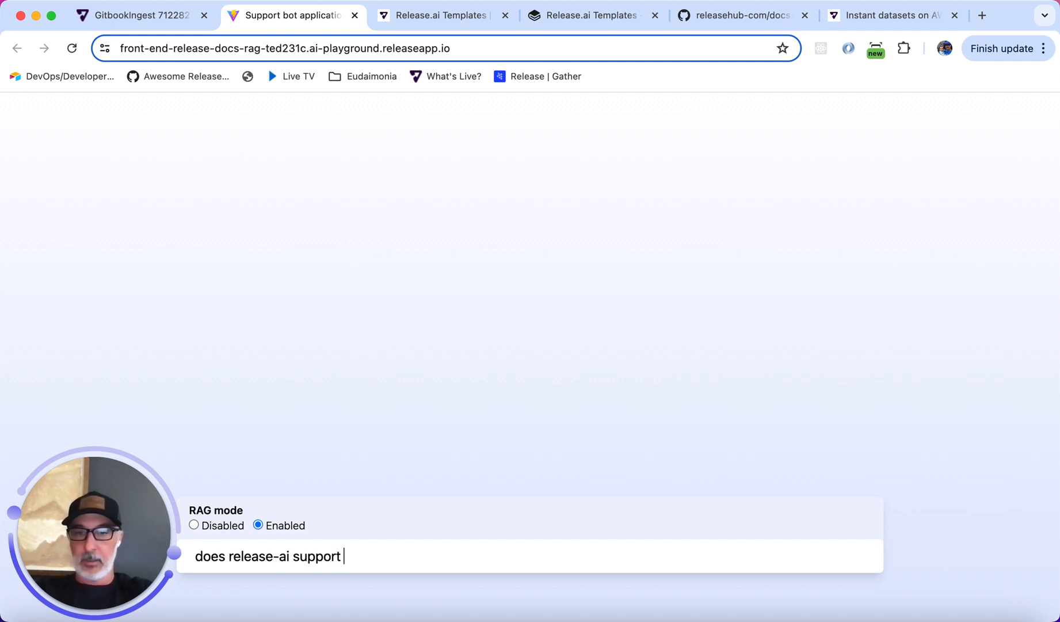
text(genai-chr)
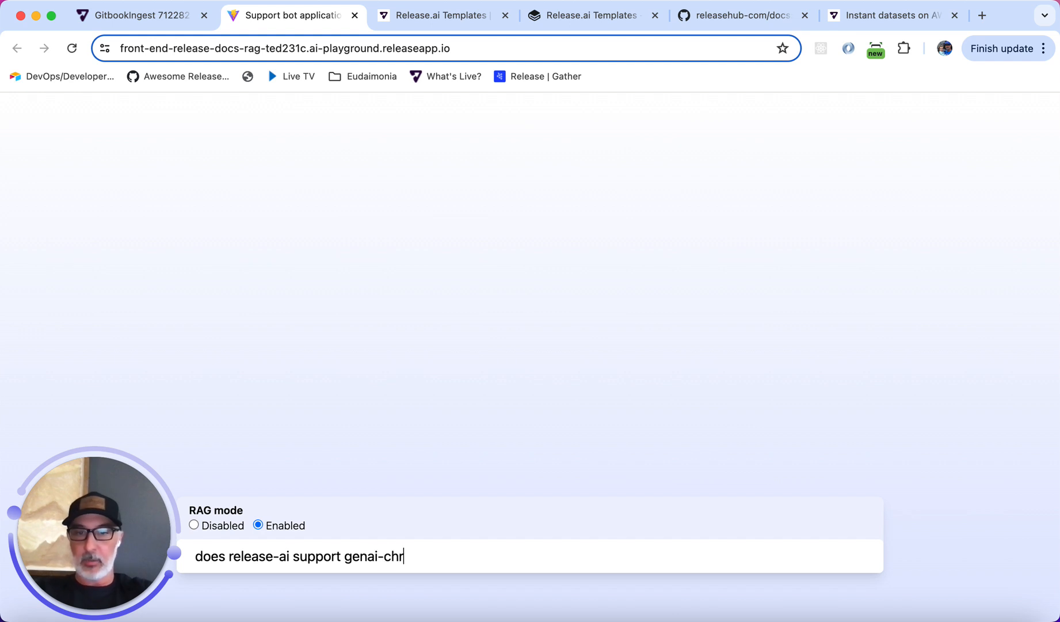
text(oma)
key(Return)
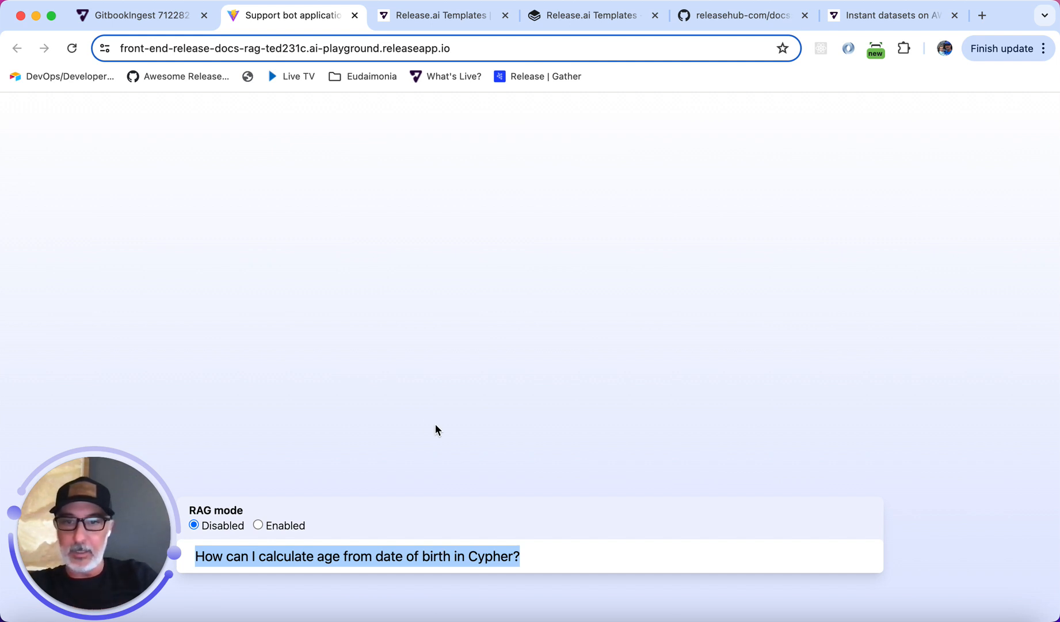
With RAG mode disabled, ask the support bot 'does release.ai support genai with chroma databases'.
triple_click(293, 554)
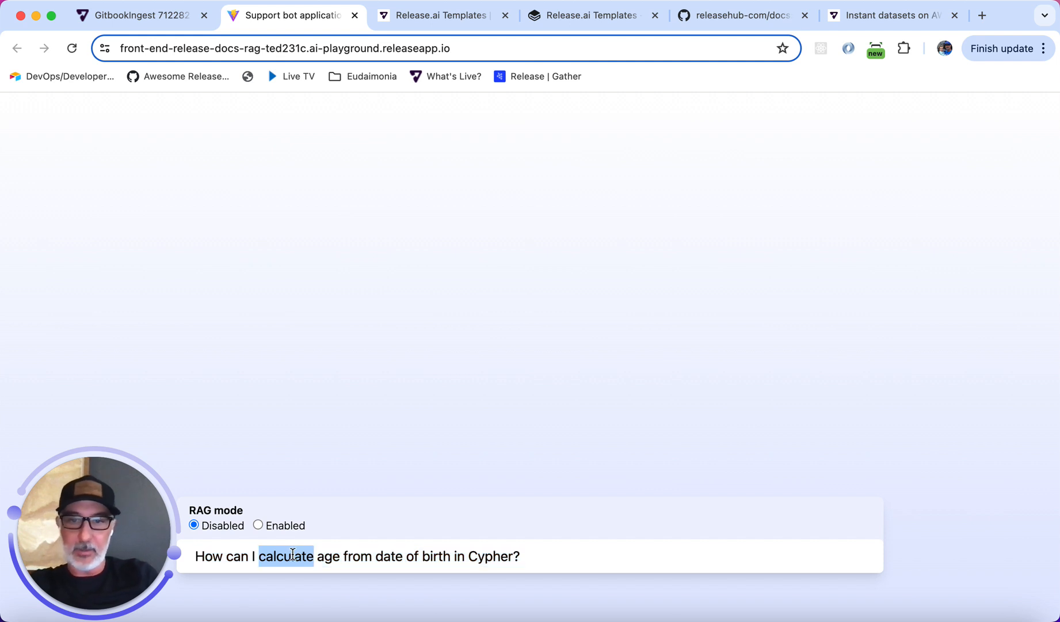
text(does rel)
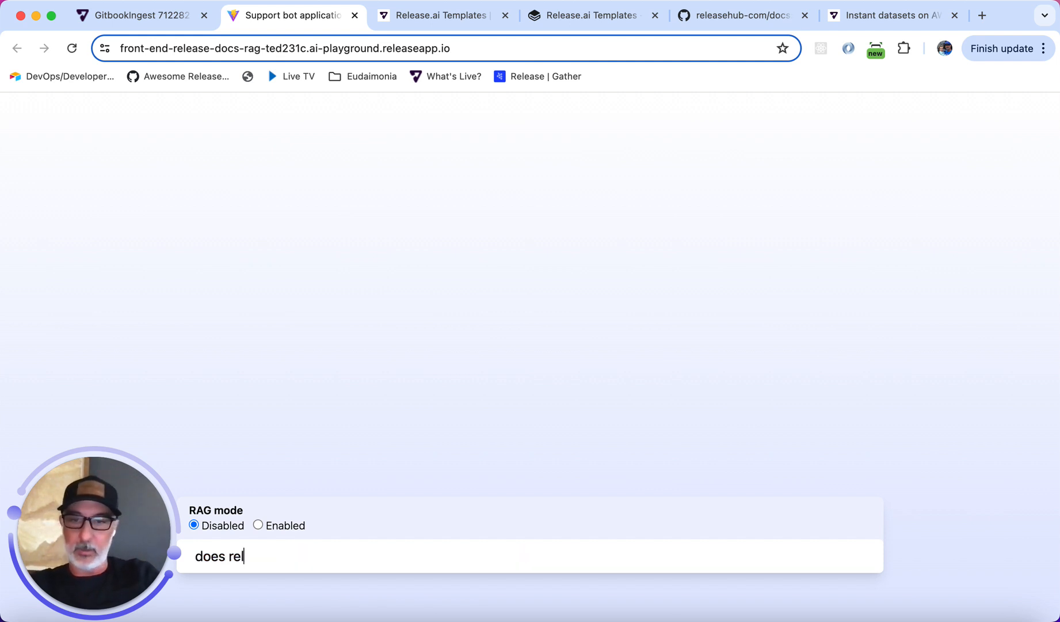
text(ease.ai support )
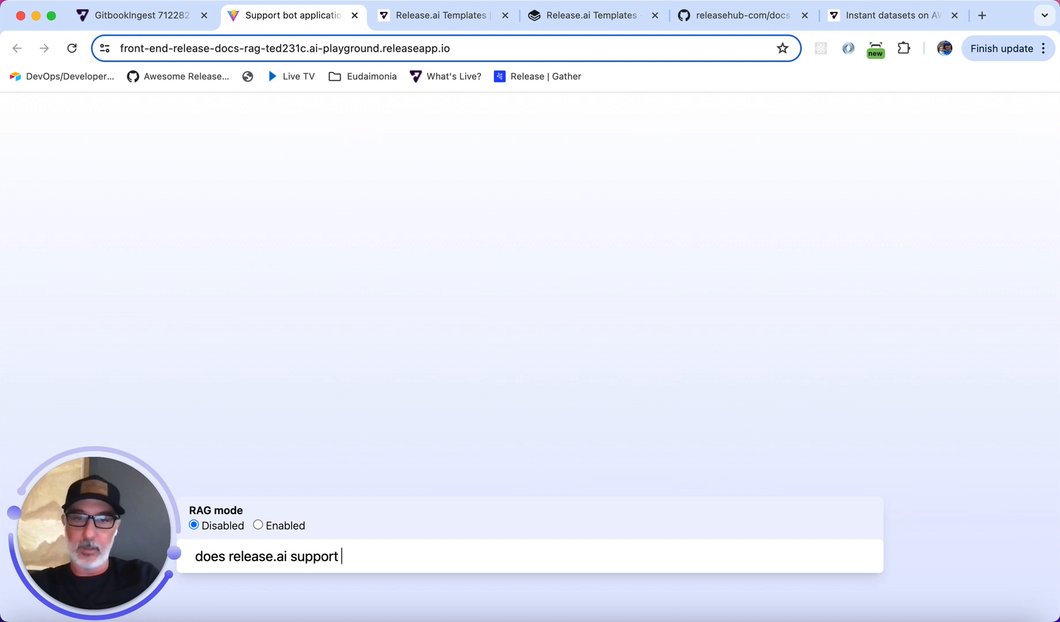
text(genai with chroma databases)
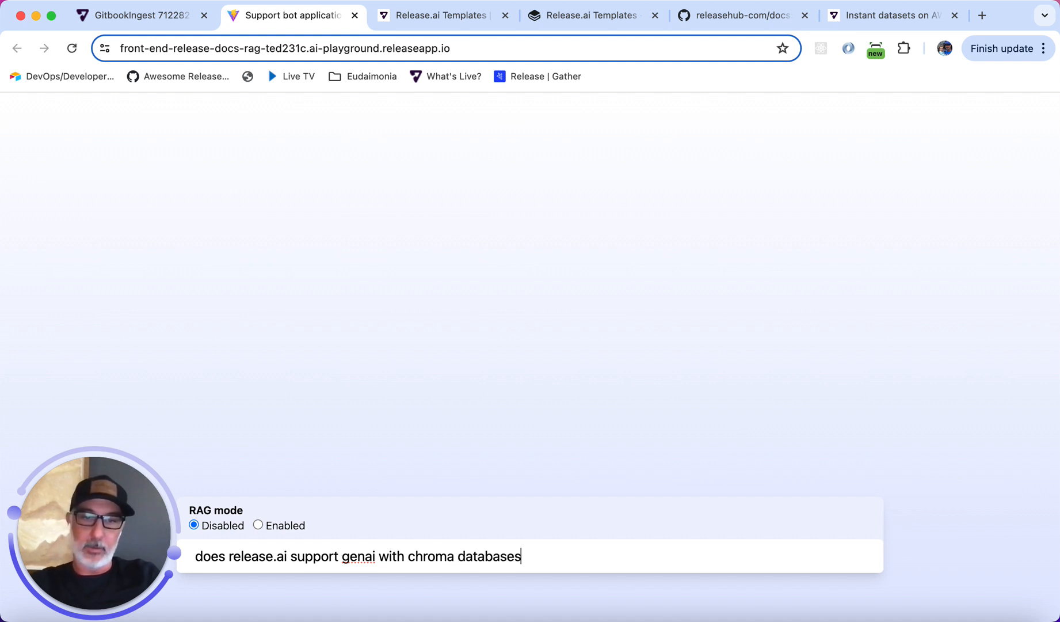
key(Return)
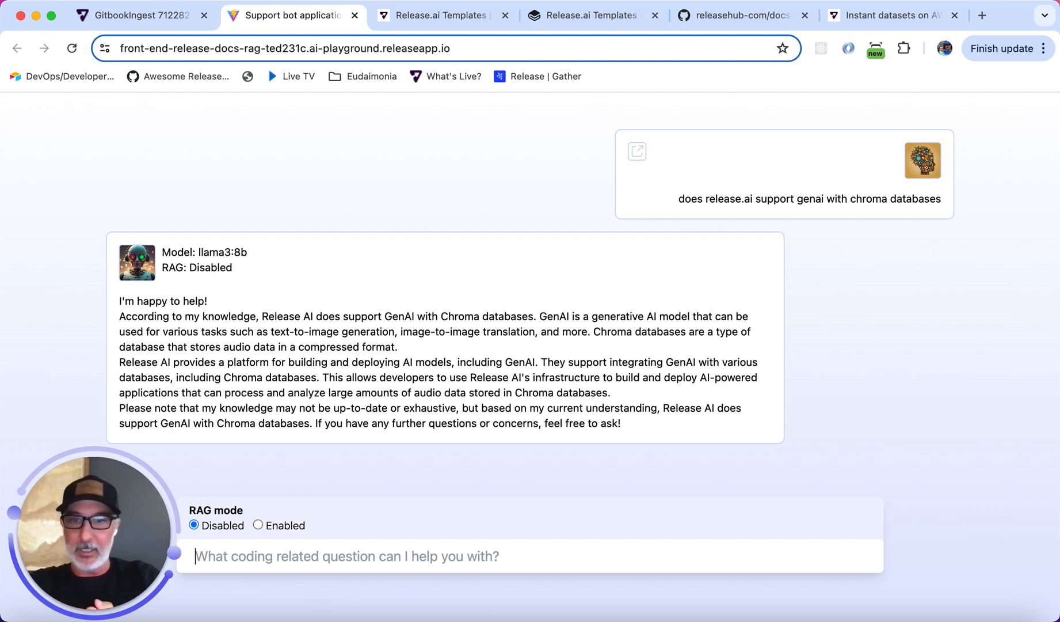
Enable RAG mode and resubmit the same question 'does release.ai support genai with chroma databases'.
click(259, 524)
triple_click(849, 199)
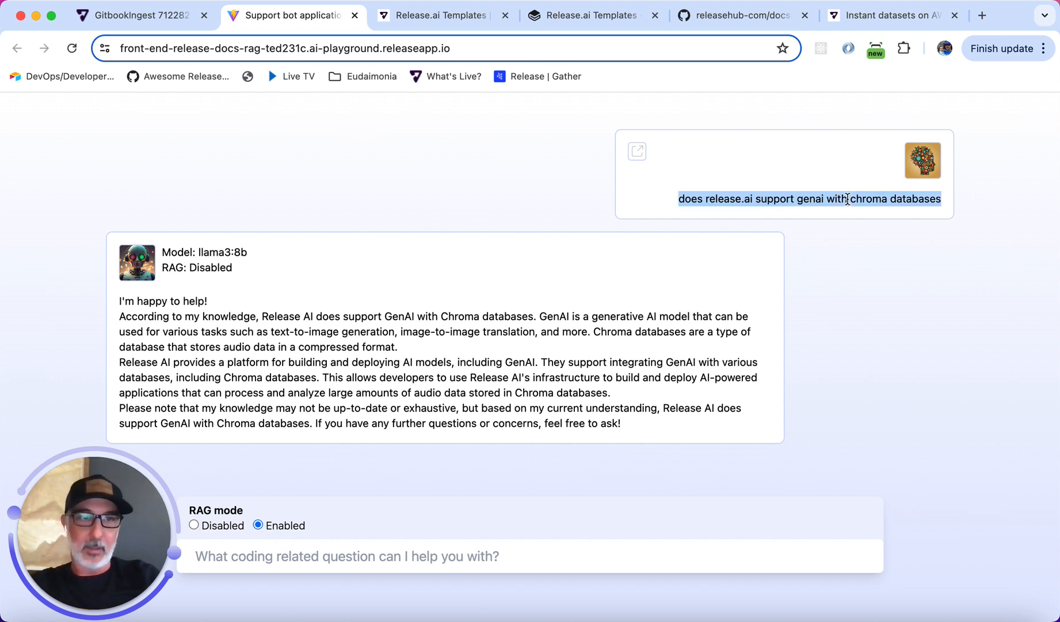
key(ctrl+c)
click(311, 553)
key(ctrl+v)
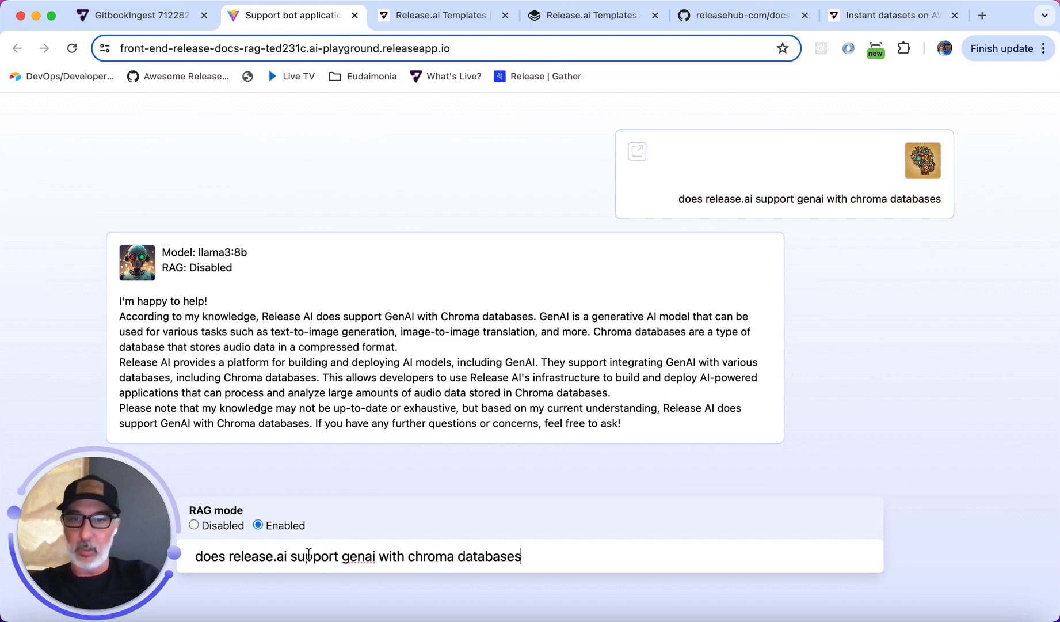
key(Return)
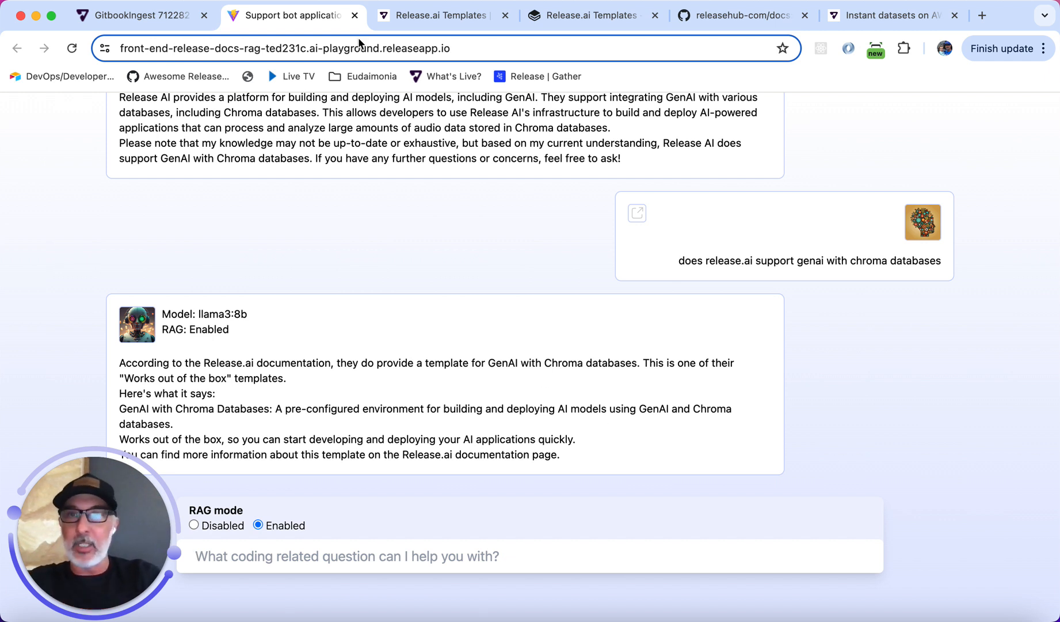
Return to the GitbookIngest deploy page to check its status.
click(125, 19)
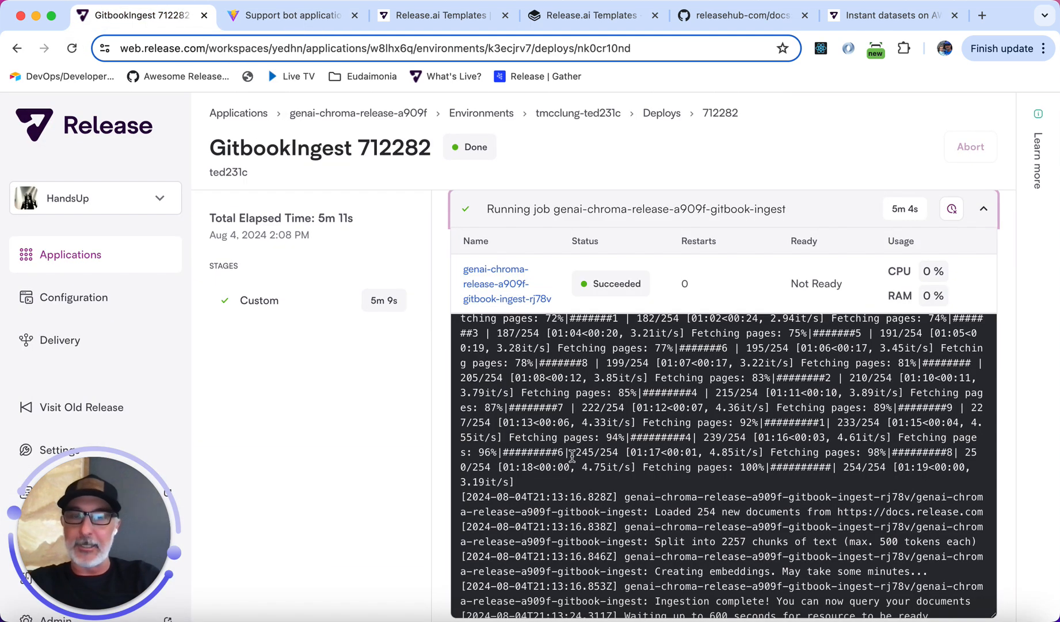